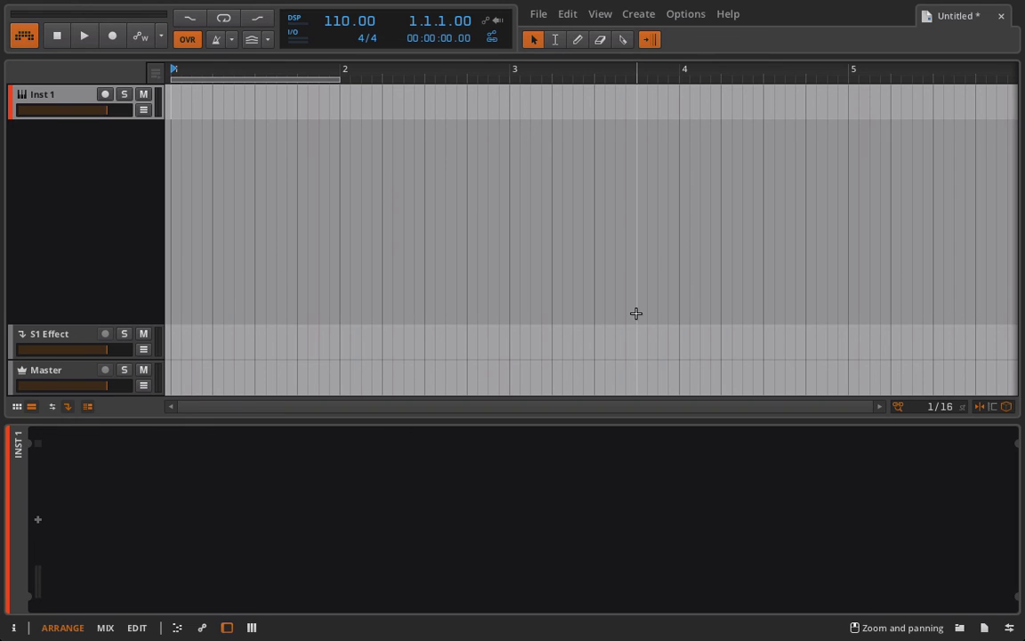
Delete the S1 Effect track so only Inst 1 and Master remain.
left_click(72, 335)
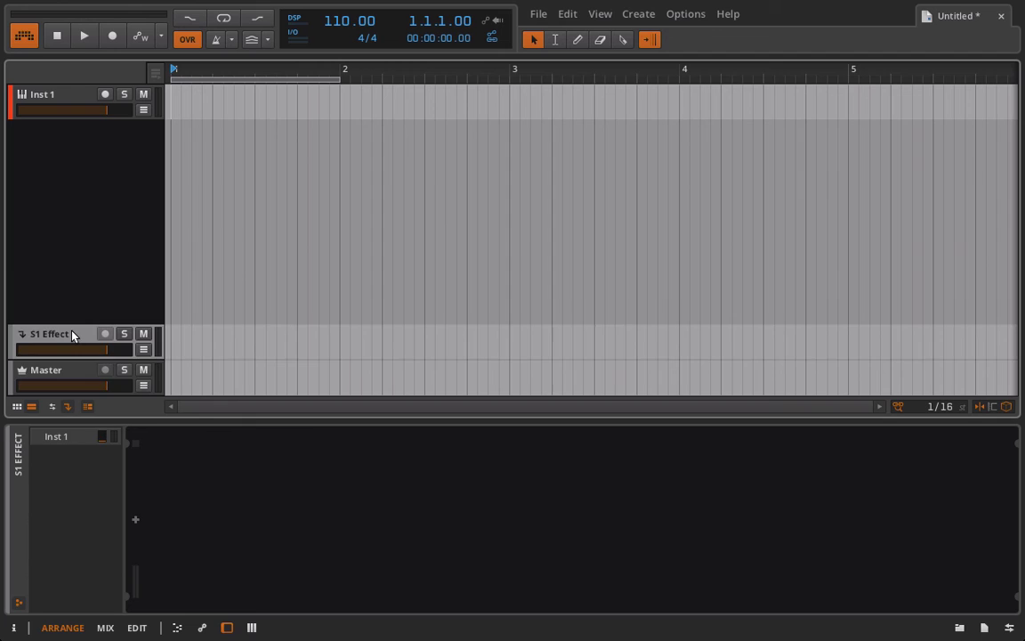
key("Delete")
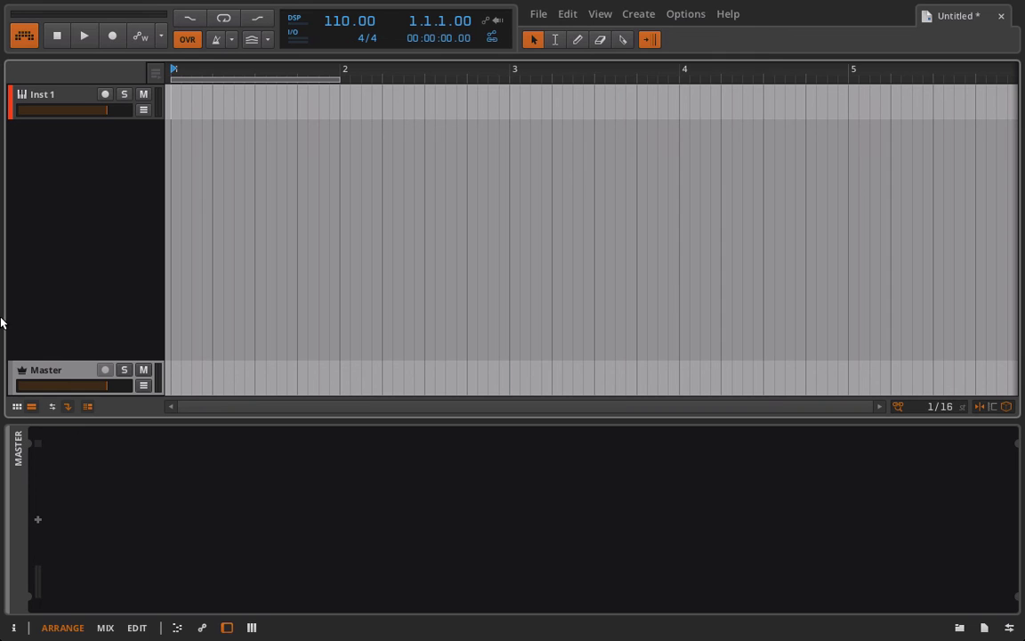
Add a Test Tone device to the Master chain and lower its frequency to 8.18 Hz.
left_click(37, 520)
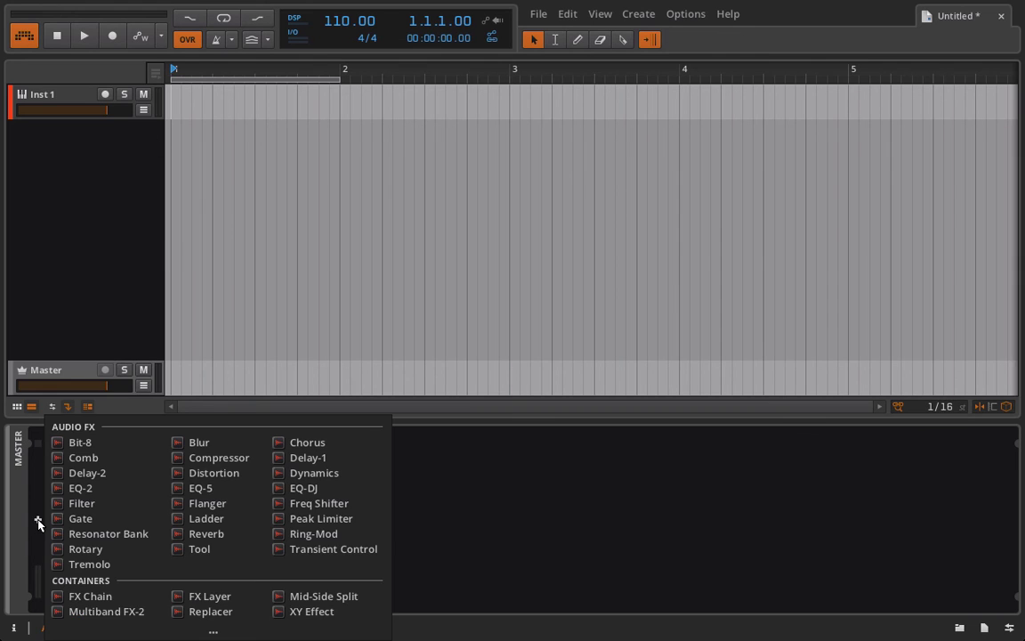
left_click(212, 630)
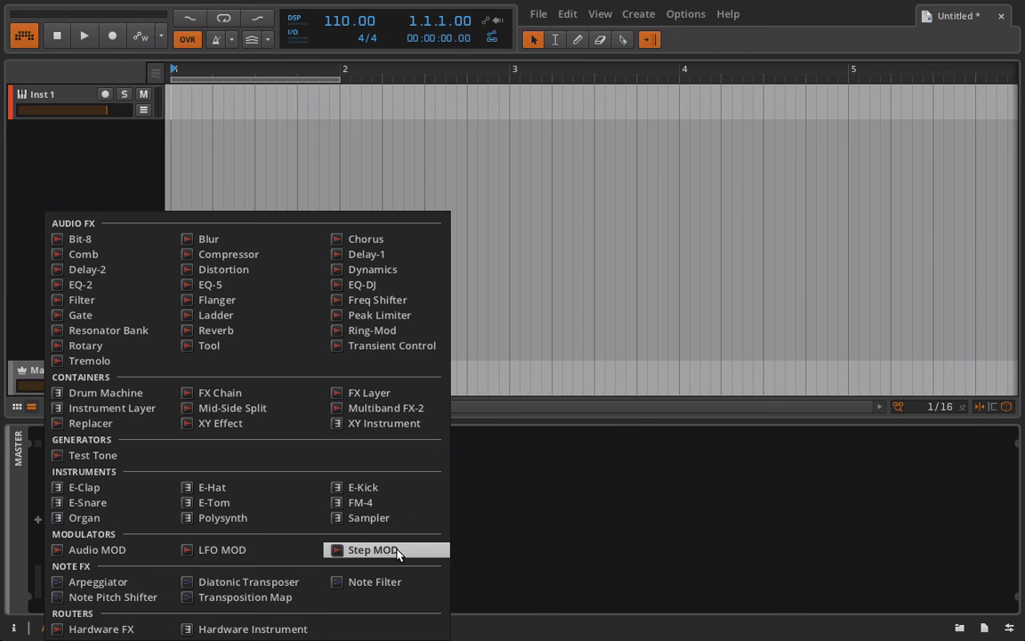
left_click(117, 455)
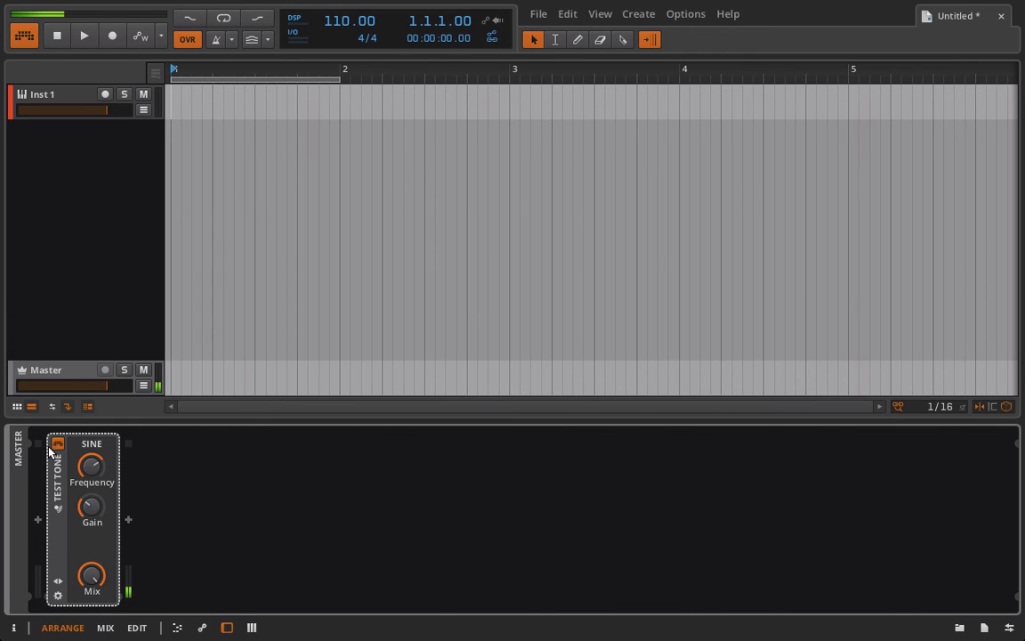
left_click_drag(91, 466, 91, 516)
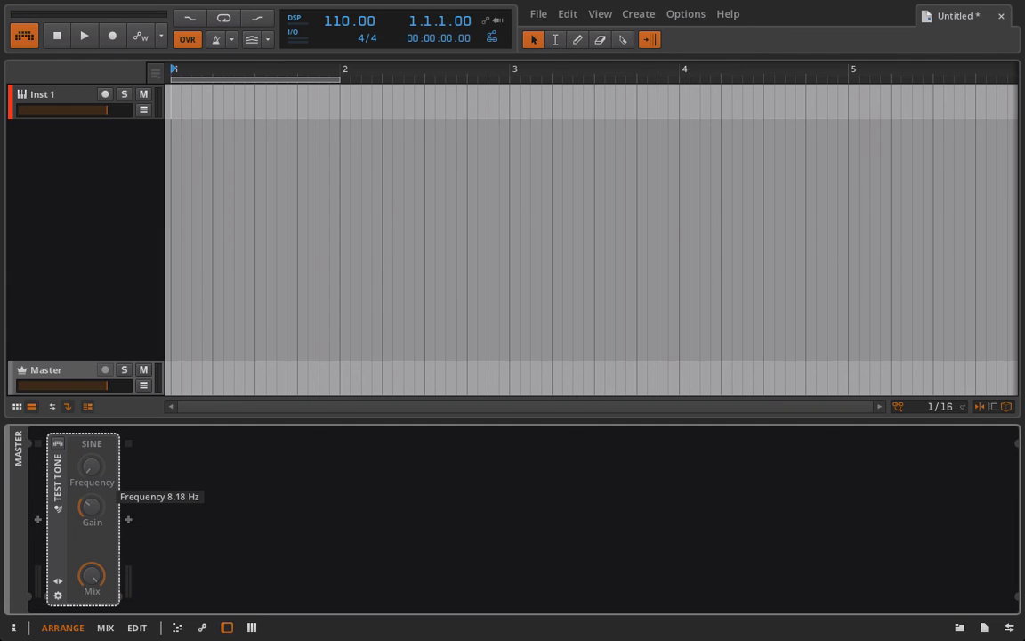
Toggle the Test Tone on and off, raising its frequency to about 20 Hz in between.
left_click(57, 445)
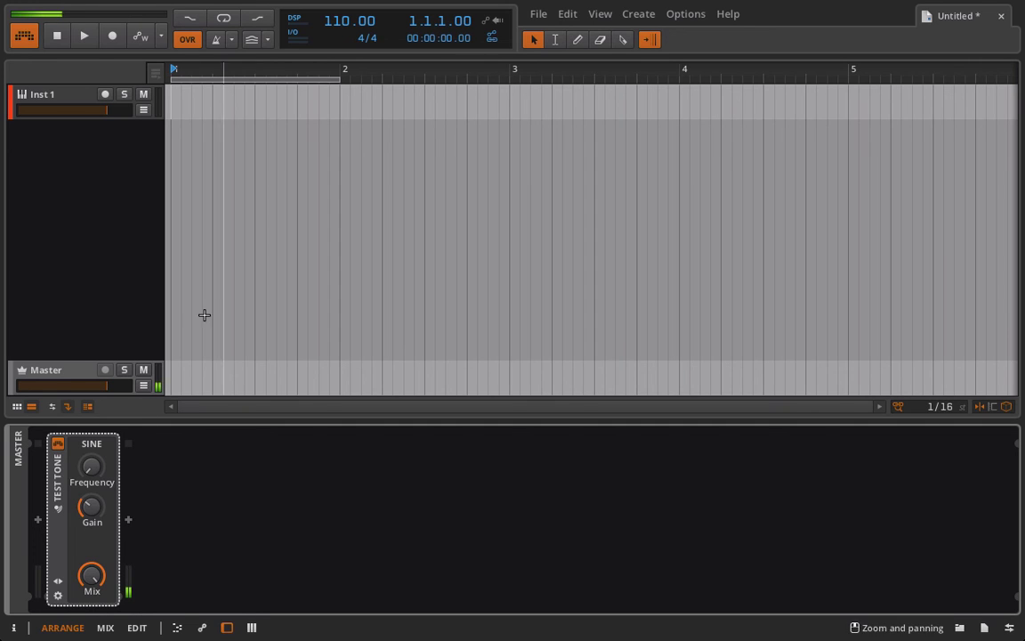
left_click(57, 443)
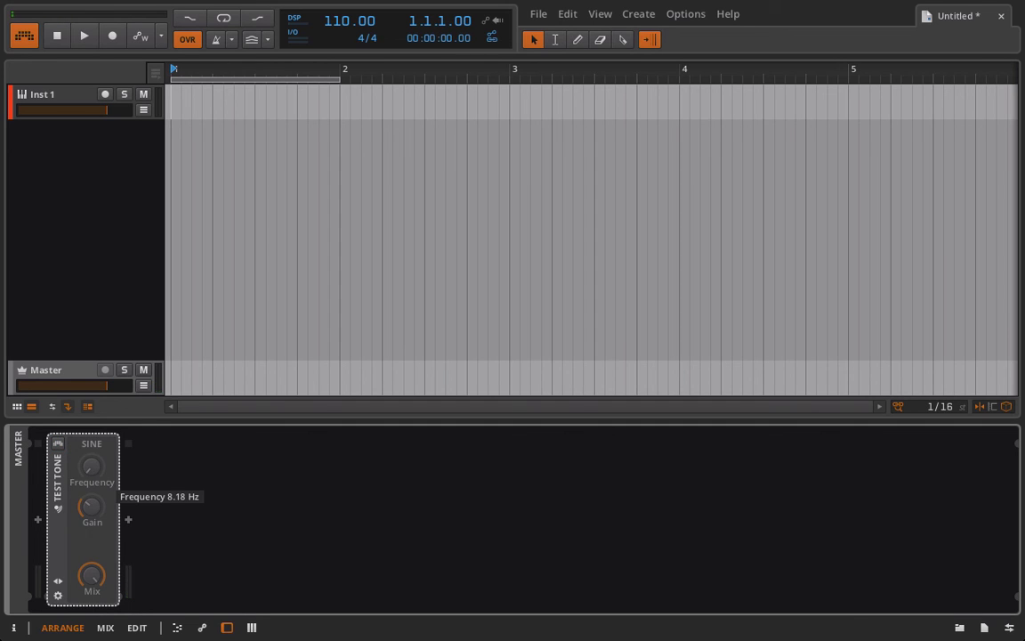
left_click_drag(91, 466, 91, 418)
left_click(58, 444)
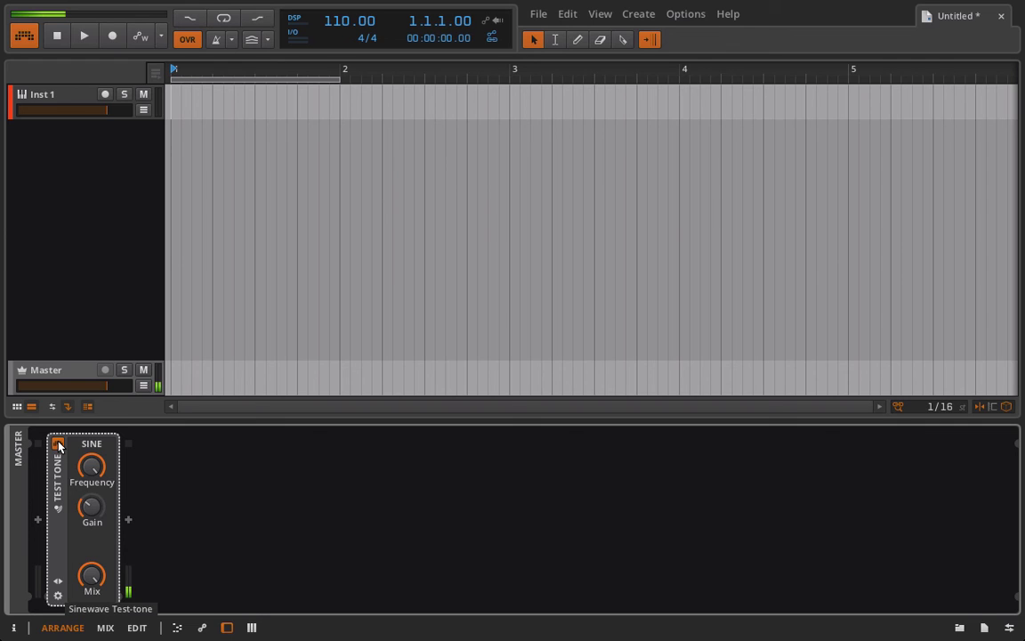
left_click(58, 444)
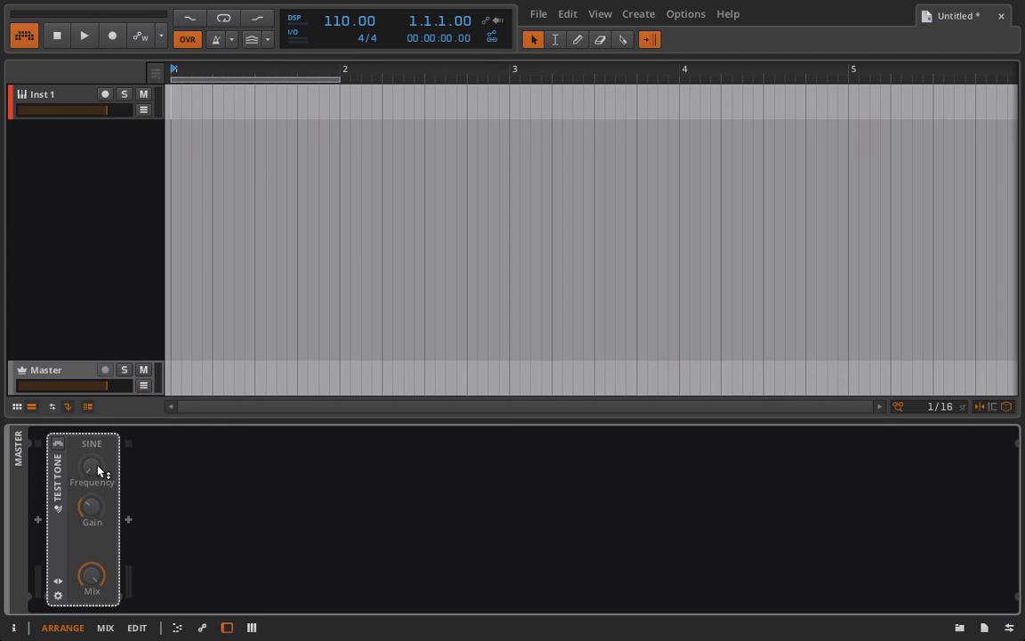
Add an LFO MOD device after the Test Tone on Master.
left_click(128, 520)
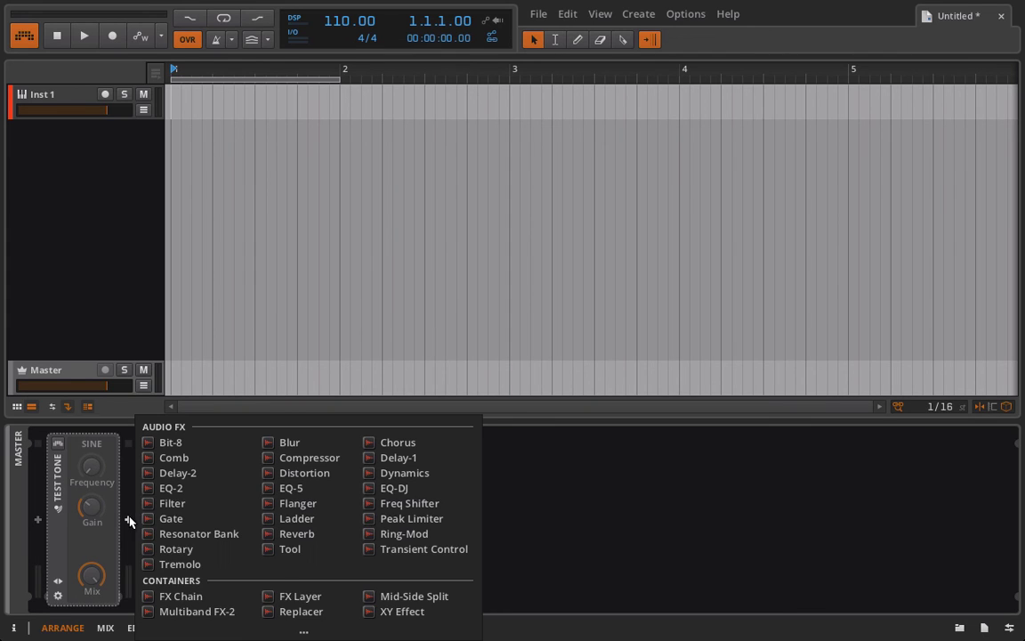
left_click(294, 630)
left_click(338, 549)
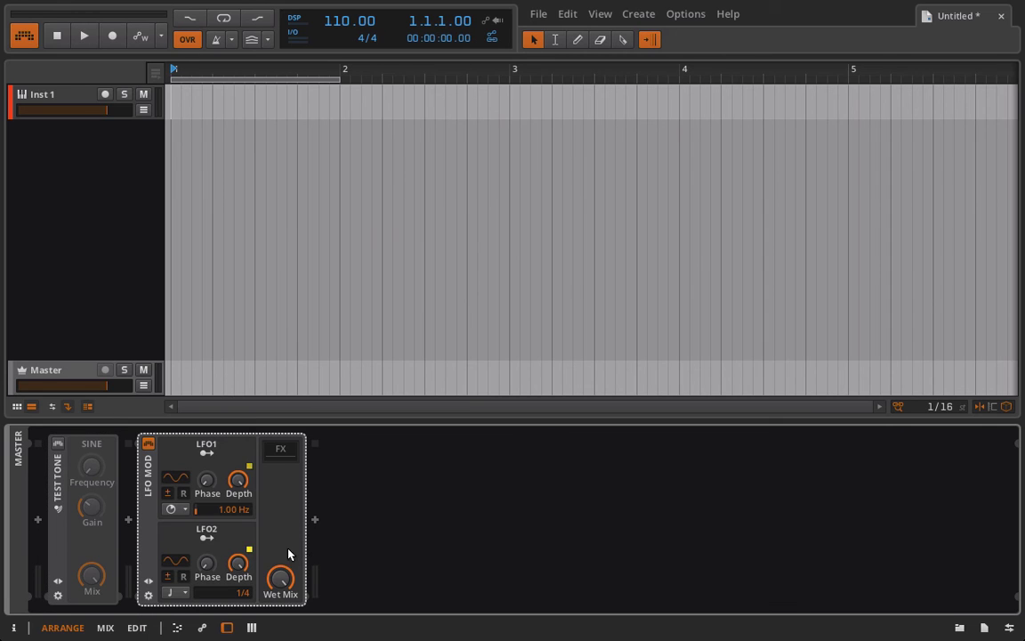
Try LFO1 rates up to 50.1 Hz, then settle it back at 0.01 Hz.
left_click_drag(227, 509, 227, 570)
left_click_drag(227, 509, 227, 445)
left_click_drag(224, 510, 224, 510)
mouse_move(224, 511)
left_mouse_down()
mouse_move(224, 485)
mouse_move(224, 511)
left_mouse_up()
mouse_move(227, 509)
left_mouse_down()
mouse_move(227, 587)
mouse_move(224, 472)
mouse_move(224, 534)
mouse_move(225, 510)
left_mouse_up()
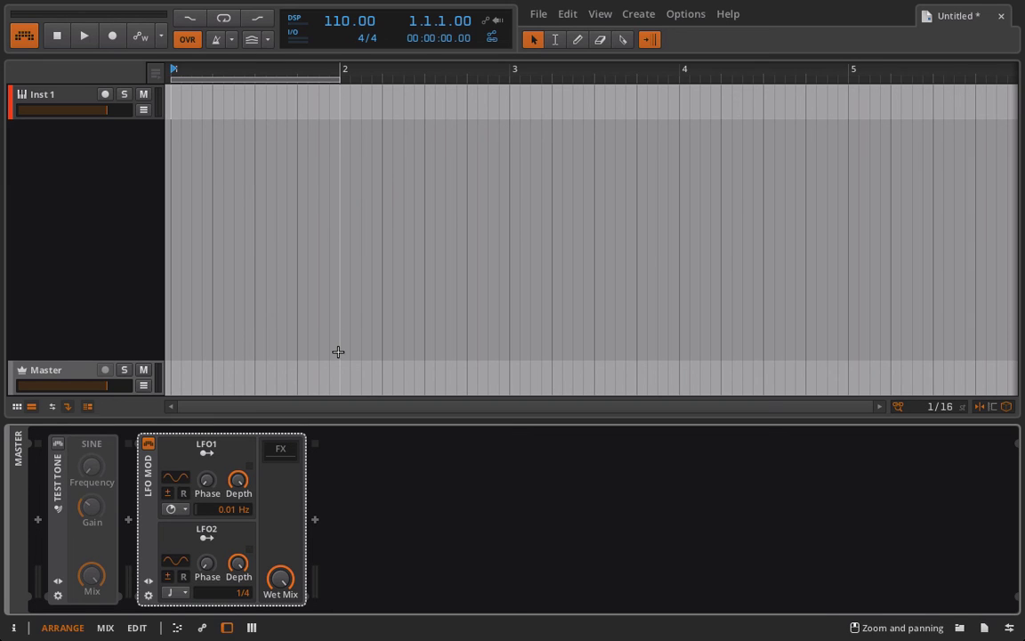
Move the Test Tone after LFO MOD, raise its frequency to 177 Hz, and switch it on.
left_click(58, 474)
left_click_drag(58, 475, 300, 505)
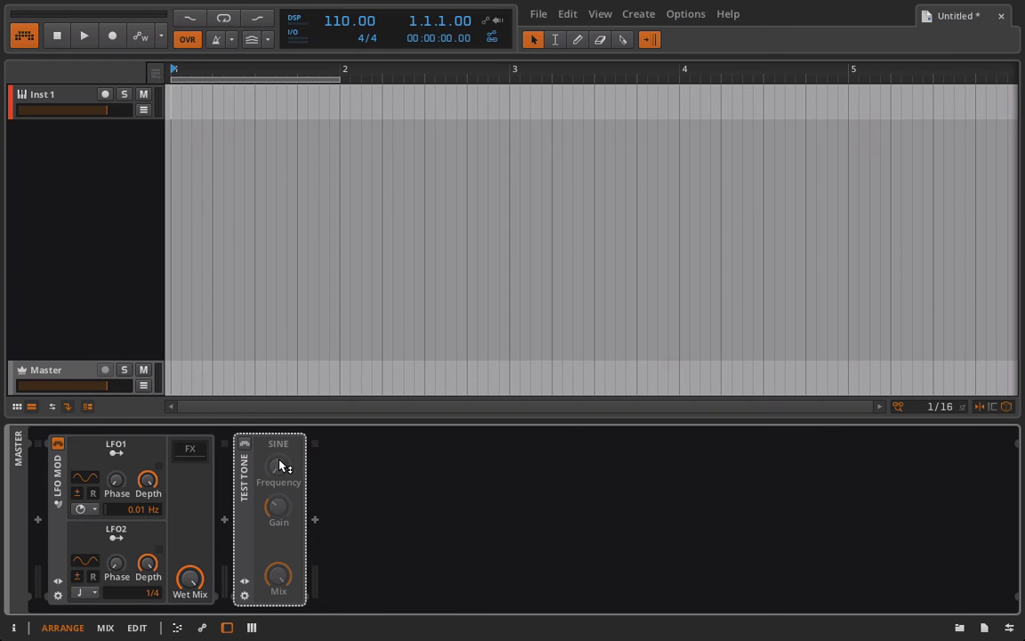
mouse_move(279, 464)
mouse_move(279, 464)
left_mouse_down()
mouse_move(279, 414)
mouse_move(284, 470)
left_mouse_up()
left_click(245, 443)
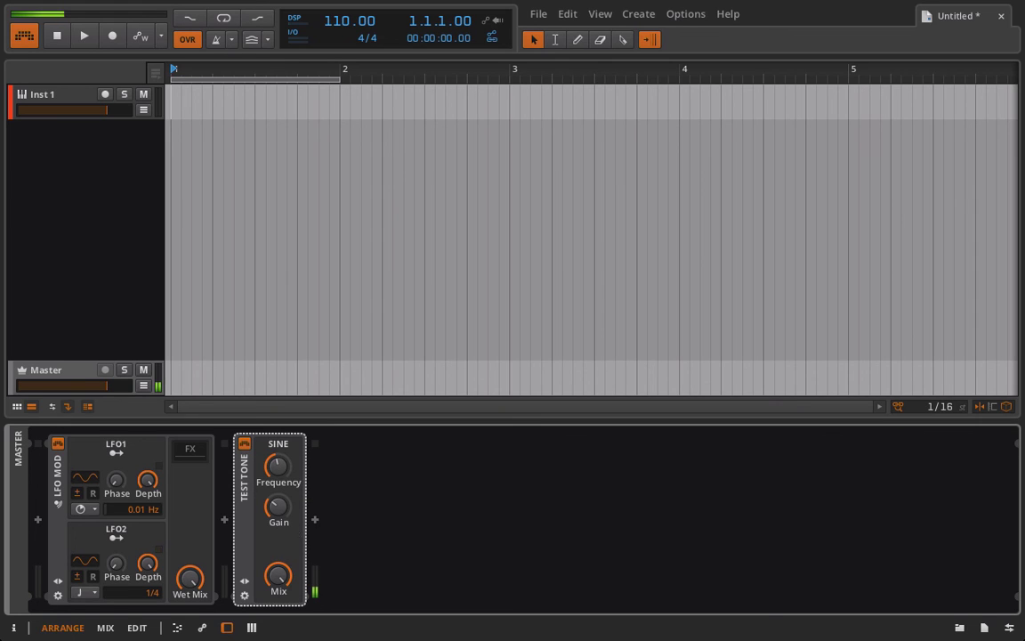
Place the Test Tone in LFO MOD's FX slot and map LFO1 to its Gain.
mouse_move(277, 506)
left_click(132, 445)
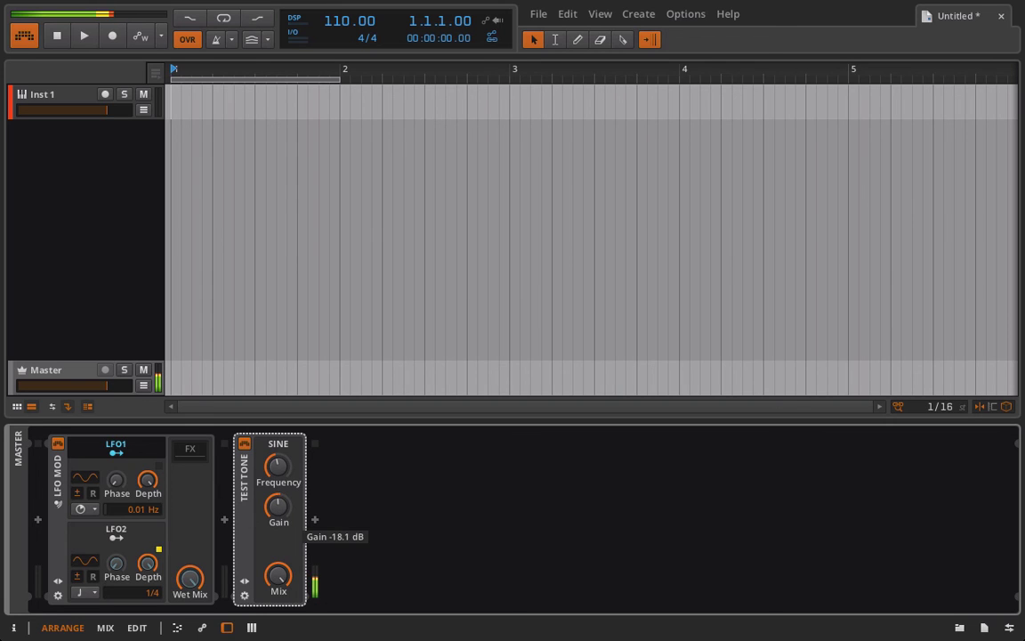
left_click_drag(246, 497, 160, 449)
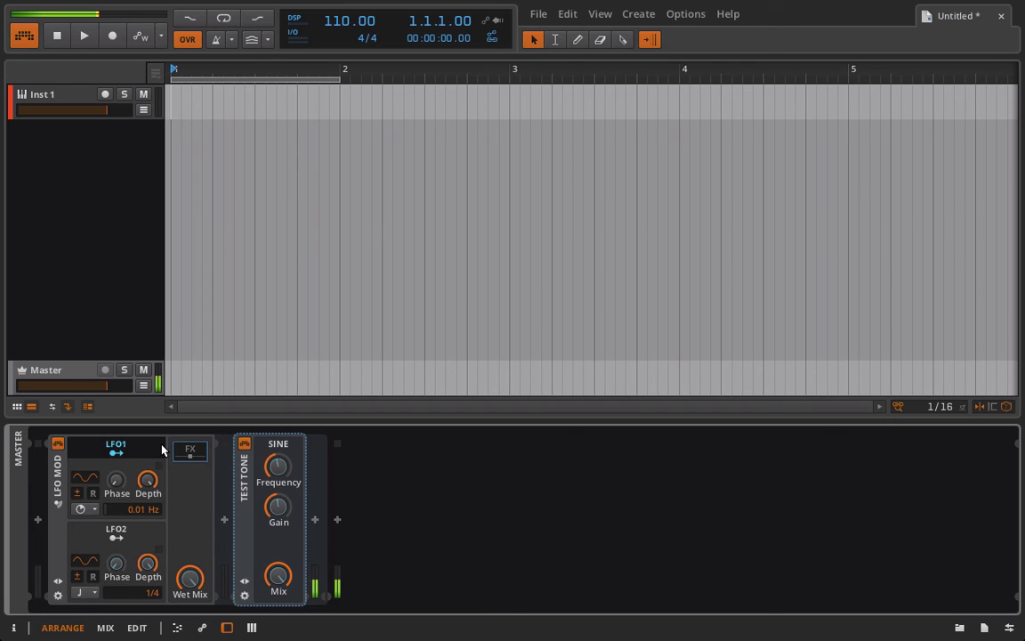
left_click_drag(274, 508, 274, 508)
left_click(143, 455)
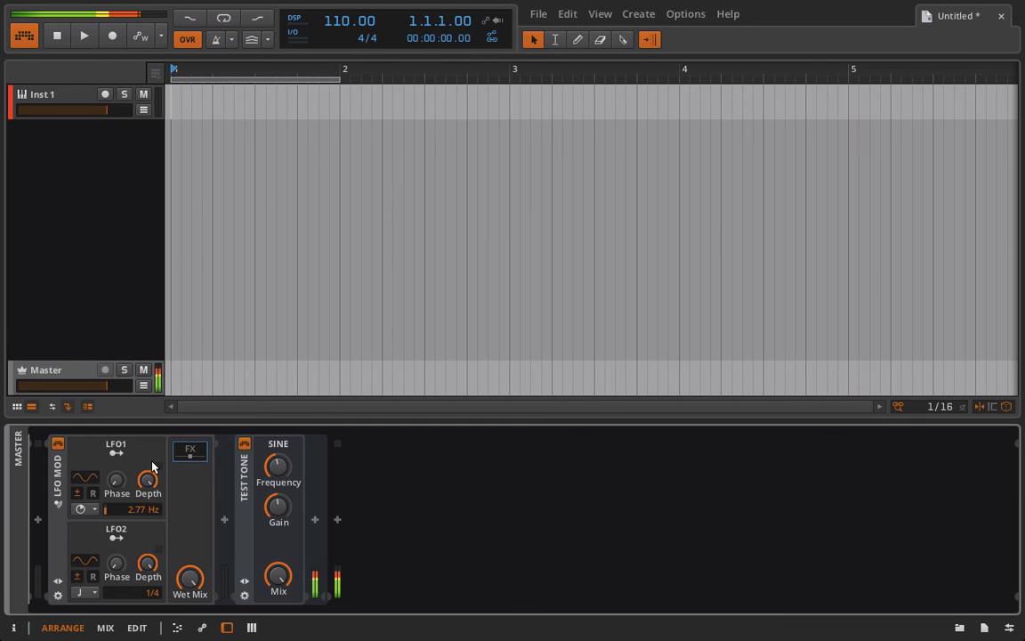
Start playback, then switch off and delete the Test Tone device.
key("space")
left_click(245, 444)
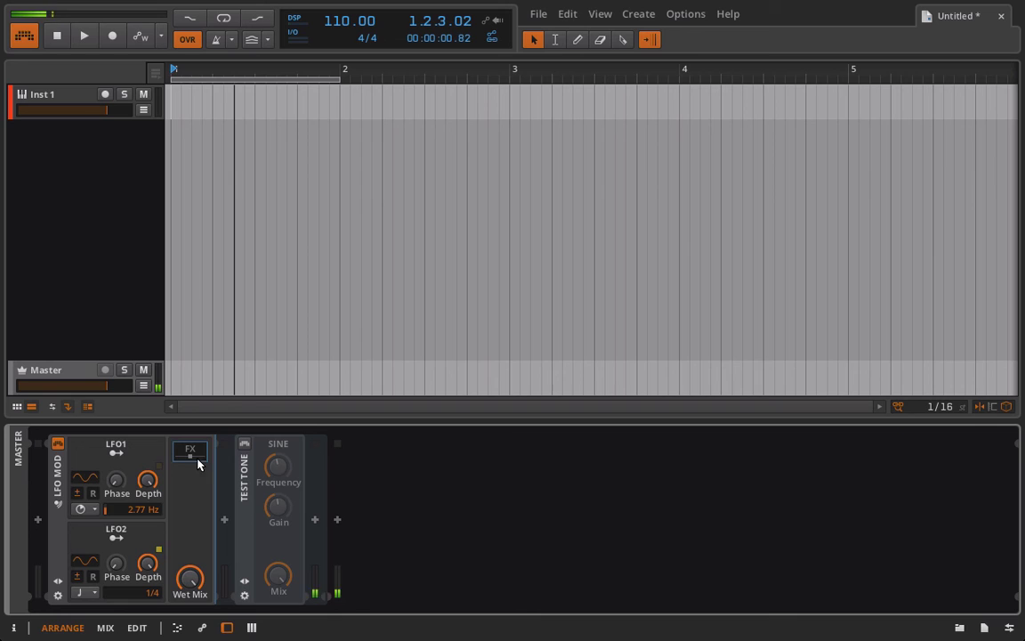
left_click(243, 485)
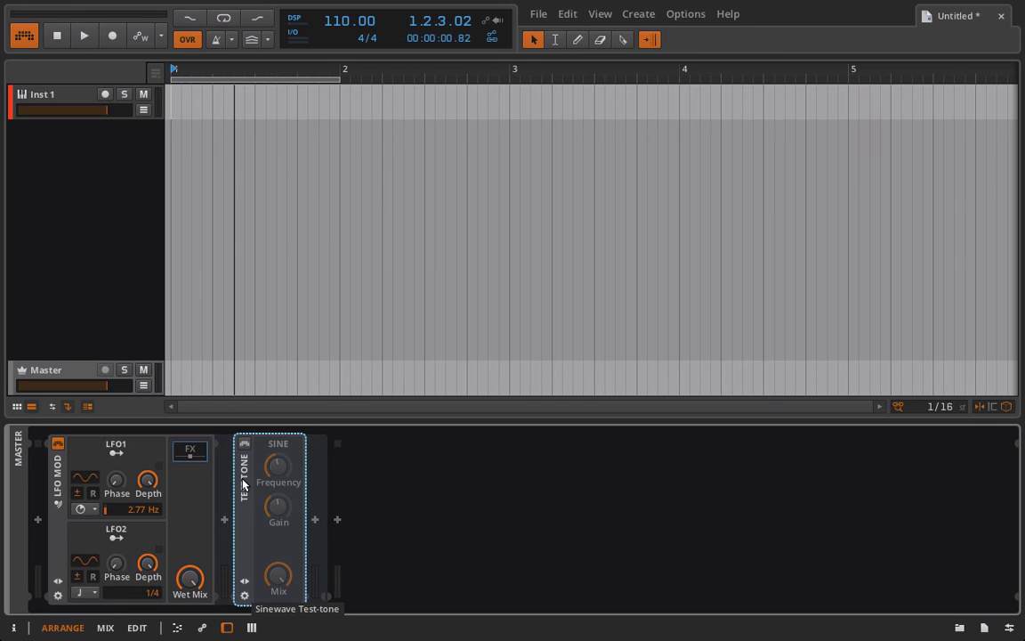
key("Delete")
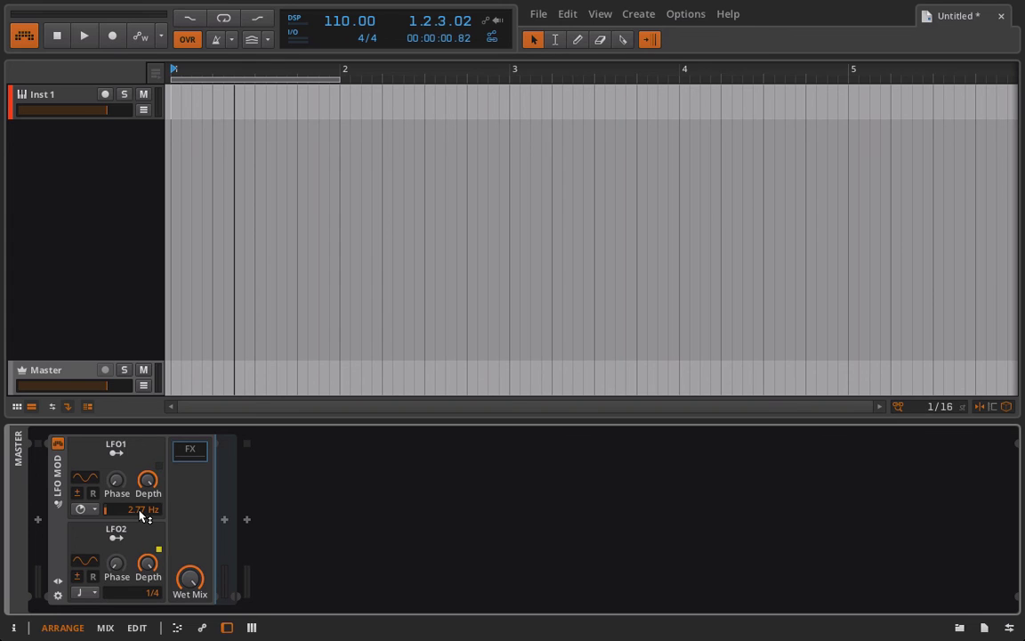
Set LFO1's rate to exactly 50.0 Hz and bring up the full device list.
left_click_drag(140, 515, 140, 480)
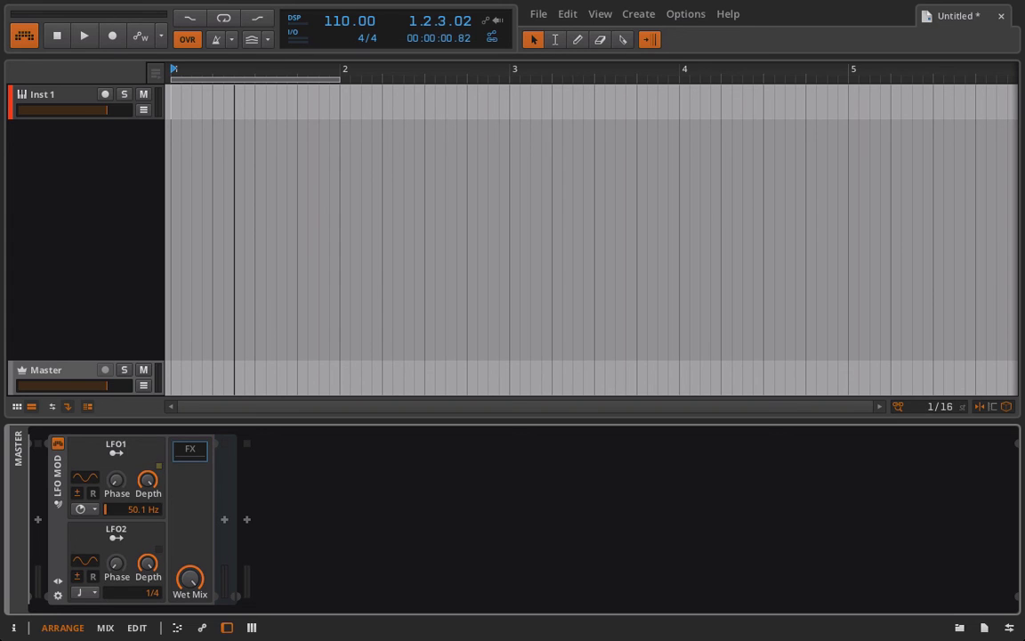
double_click(139, 511)
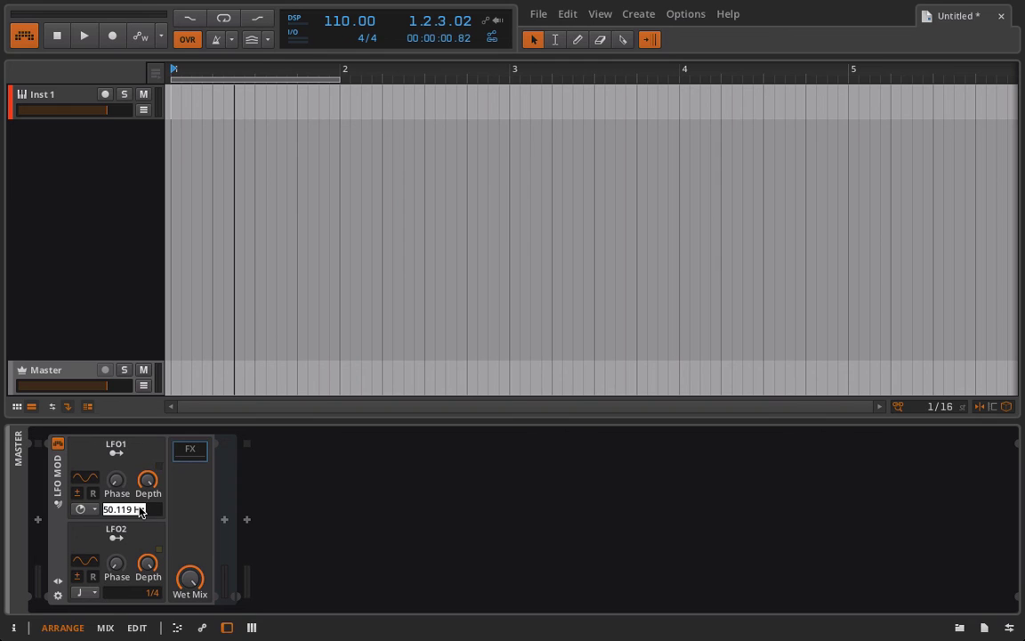
key("Return")
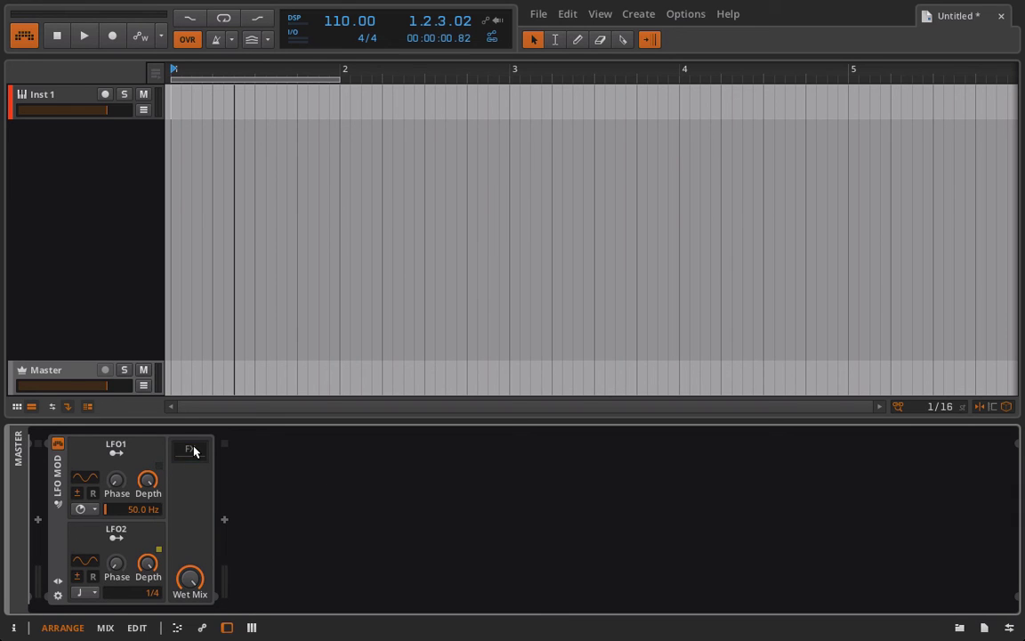
left_click(224, 519)
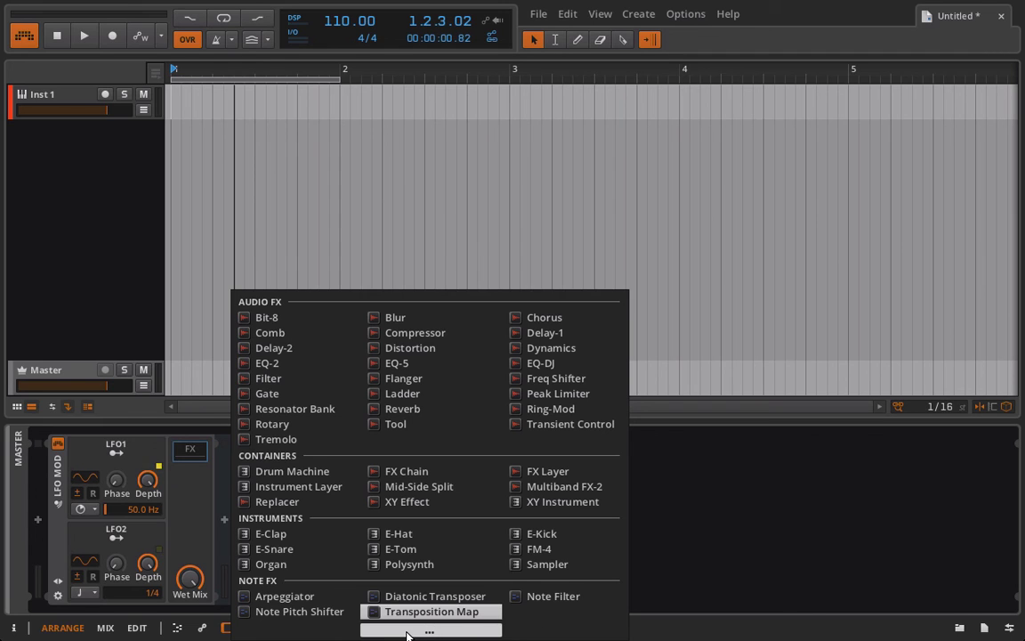
left_click(429, 630)
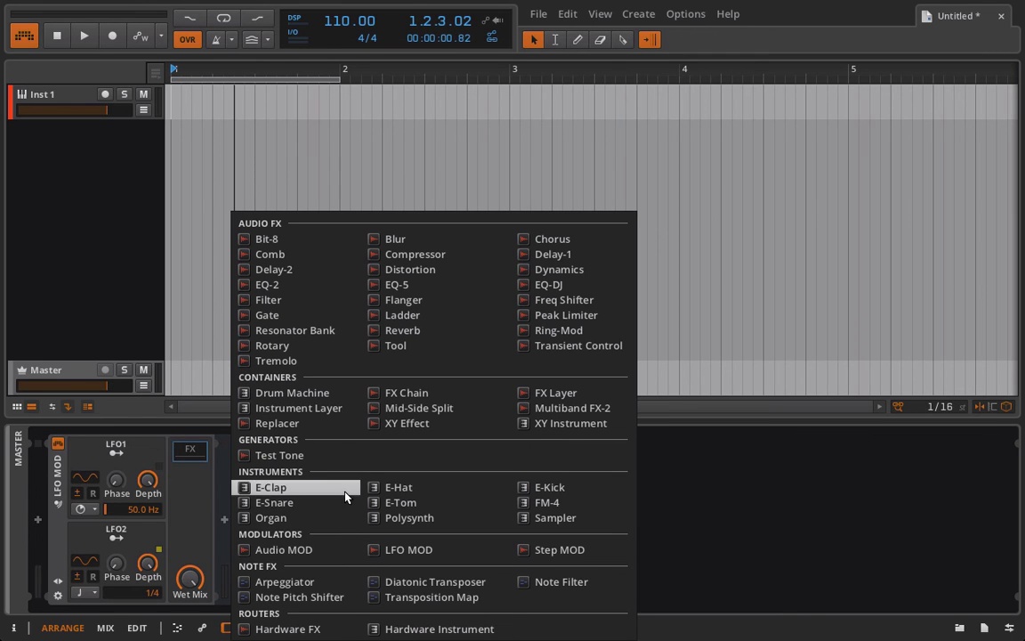
Add a Test Tone generator after the LFO MOD device.
left_click(197, 460)
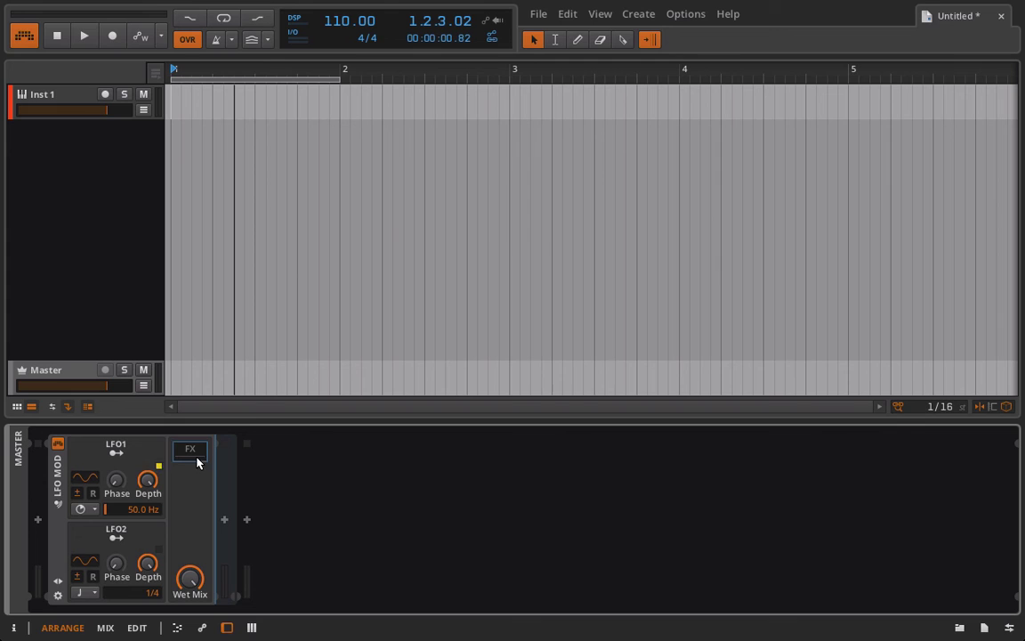
left_click(221, 526)
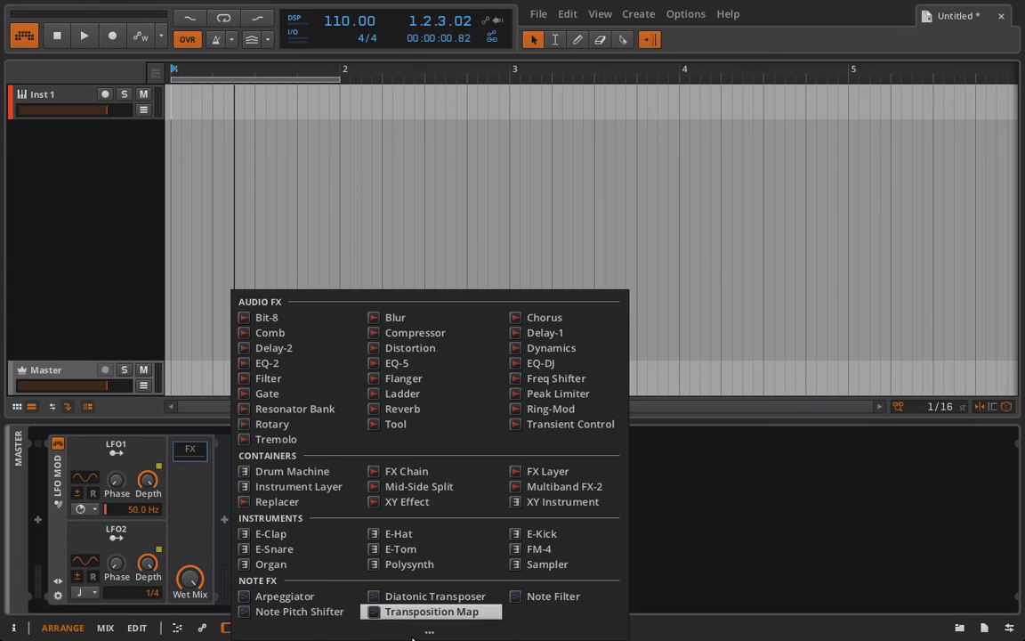
left_click(429, 630)
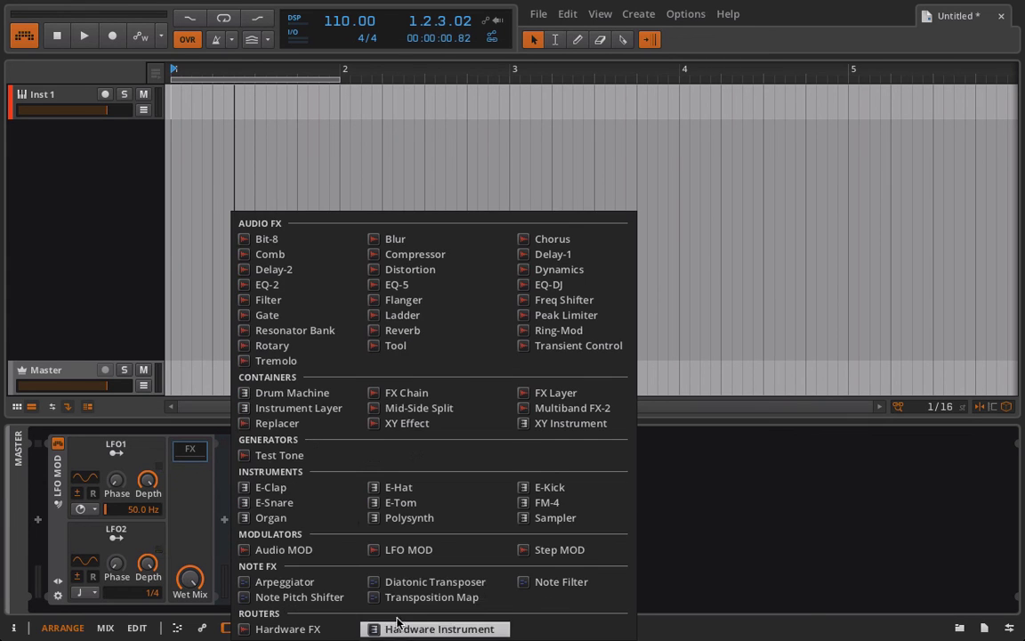
left_click(284, 455)
Insert Voxengo SPAN from Essential Plugins > Visual after the Test Tone and move its window right.
left_click(244, 445)
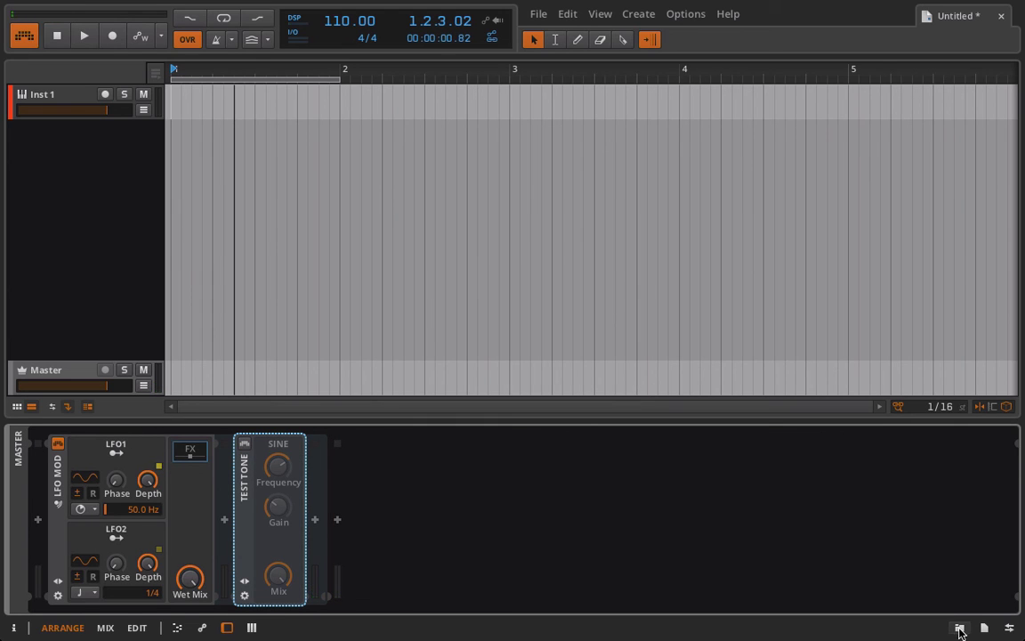
left_click(959, 628)
left_click(854, 261)
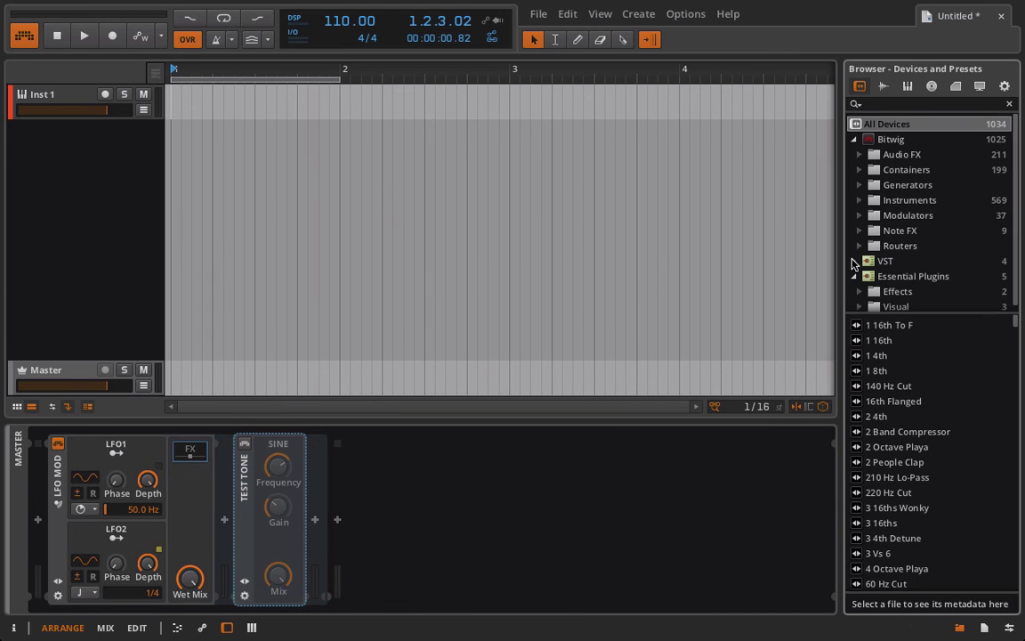
left_click(860, 307)
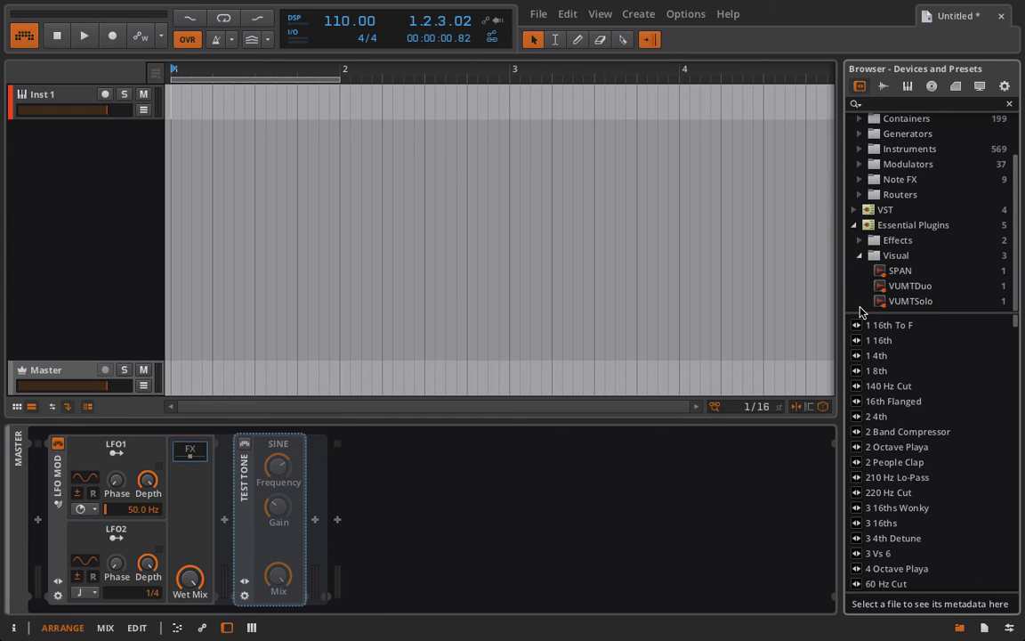
left_click_drag(900, 270, 566, 520)
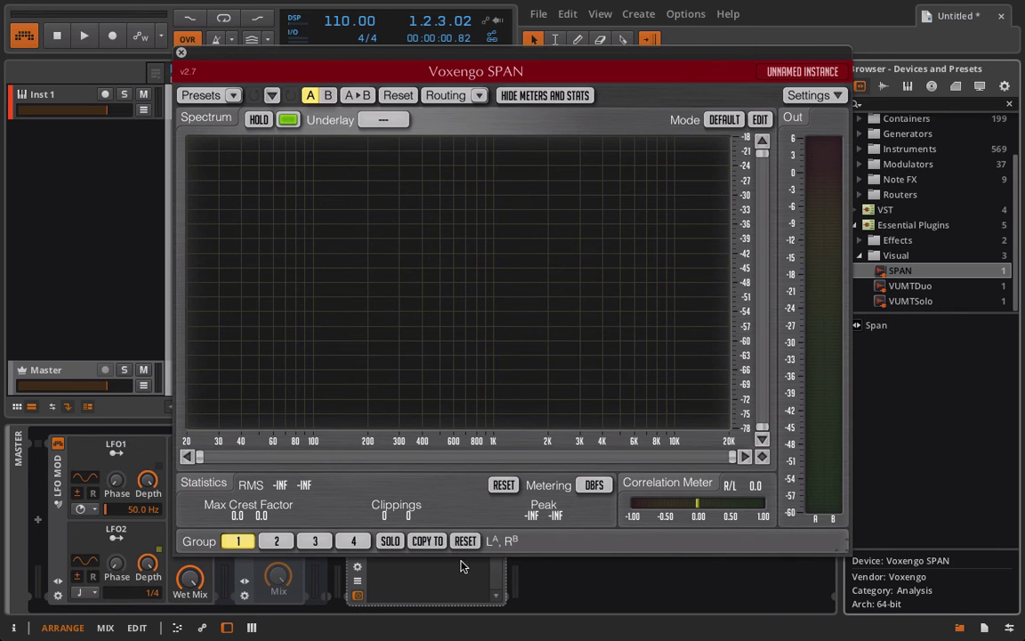
left_click_drag(381, 51, 643, 37)
Switch the Test Tone on to view its sine in SPAN, then off again.
left_click(244, 443)
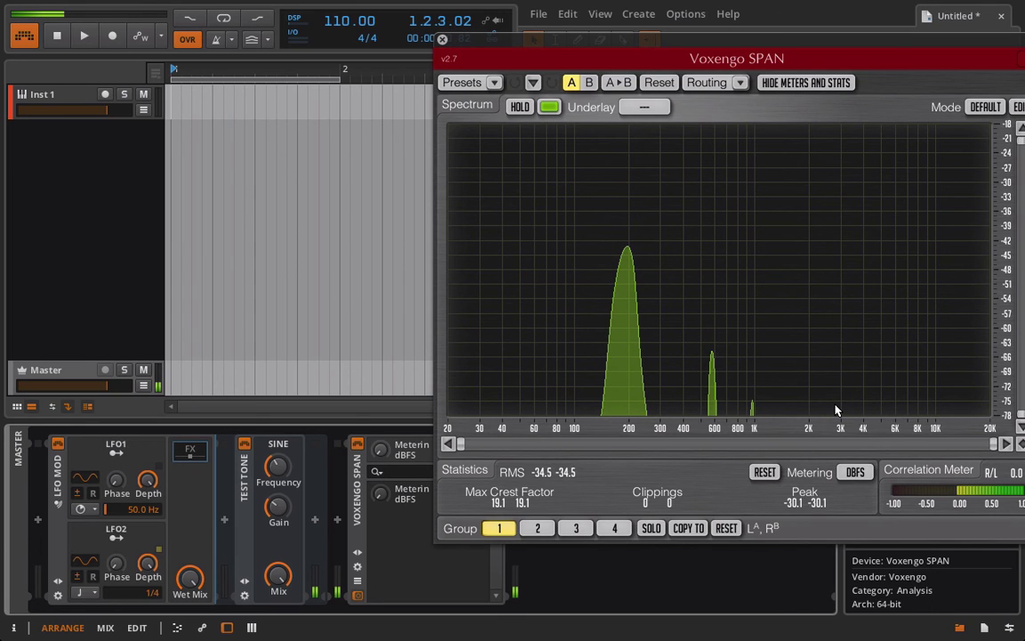
left_click(243, 445)
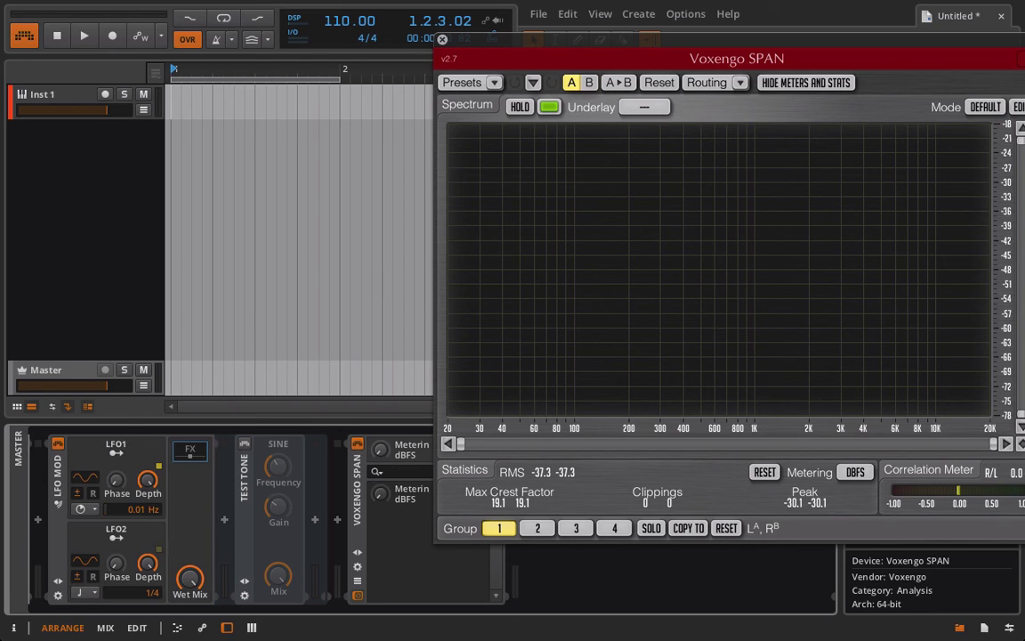
Switch the Test Tone back on and map LFO1 to its sine frequency.
left_click(246, 442)
left_click(116, 452)
left_click_drag(278, 465, 278, 409)
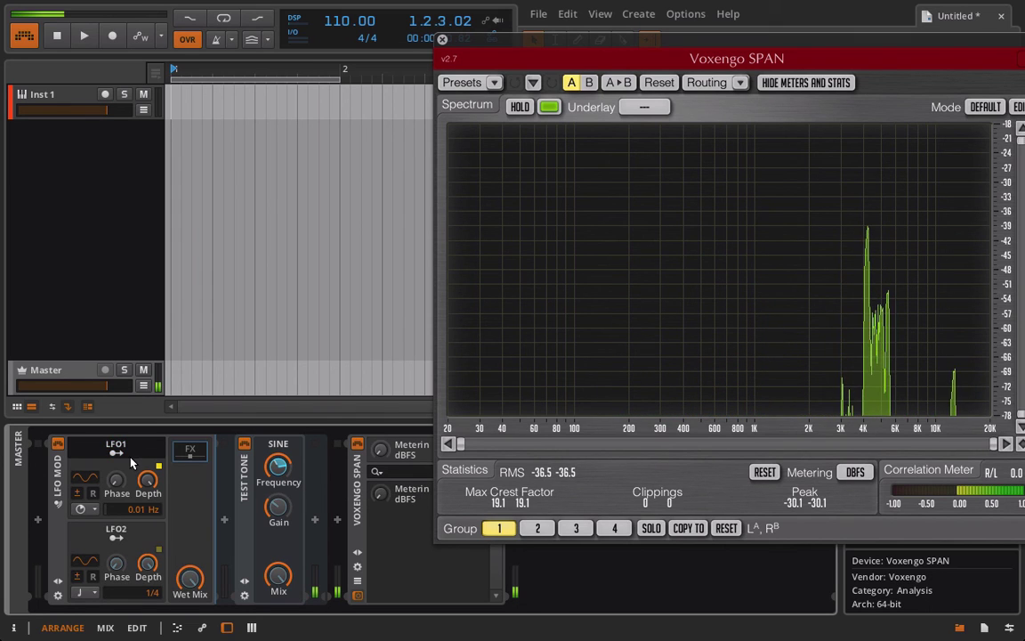
left_click(118, 452)
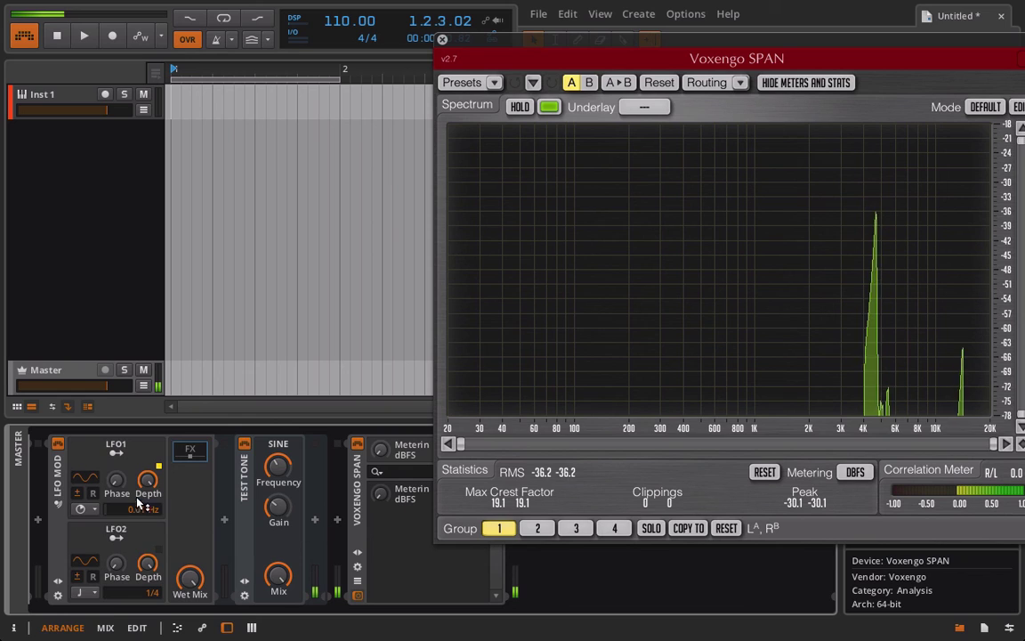
Raise LFO1's rate from 0.01 Hz through 0.55 Hz up to 50.1 Hz.
mouse_move(143, 515)
left_mouse_down()
mouse_move(142, 497)
mouse_move(142, 515)
left_mouse_up()
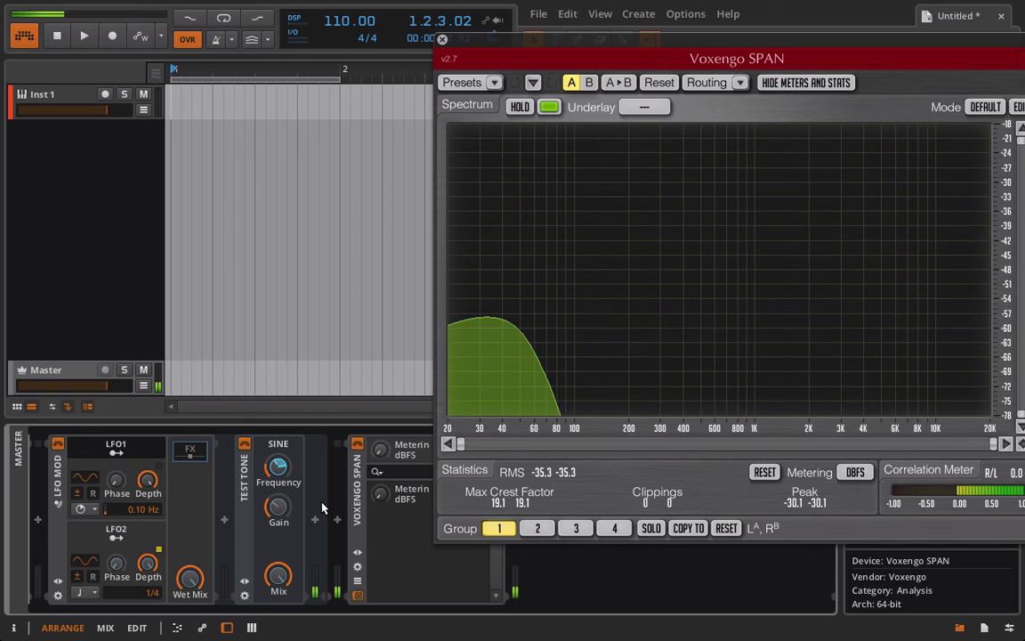
mouse_move(281, 469)
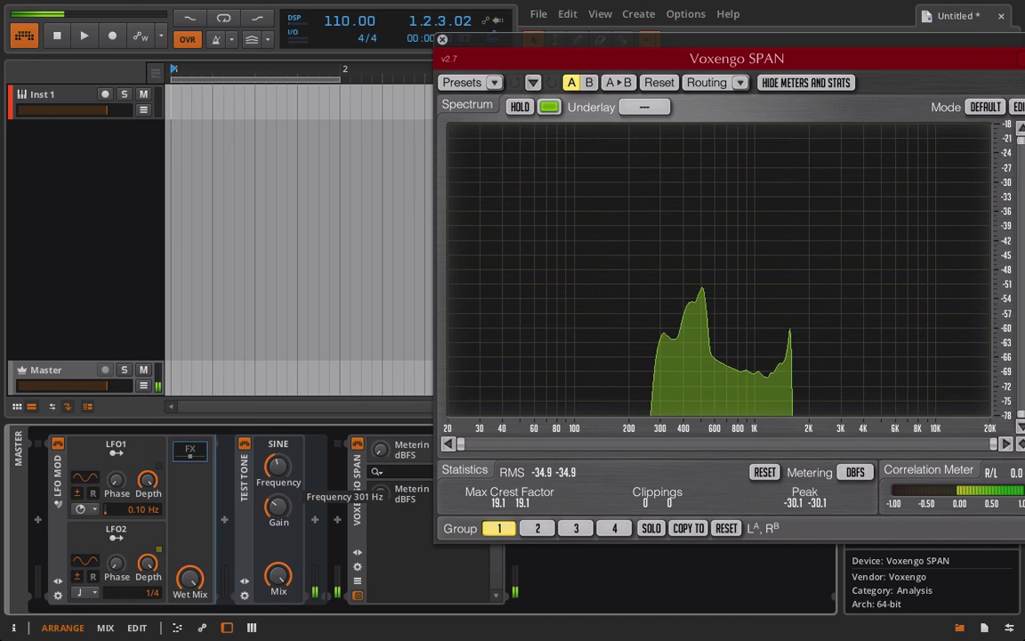
left_click_drag(134, 509, 133, 421)
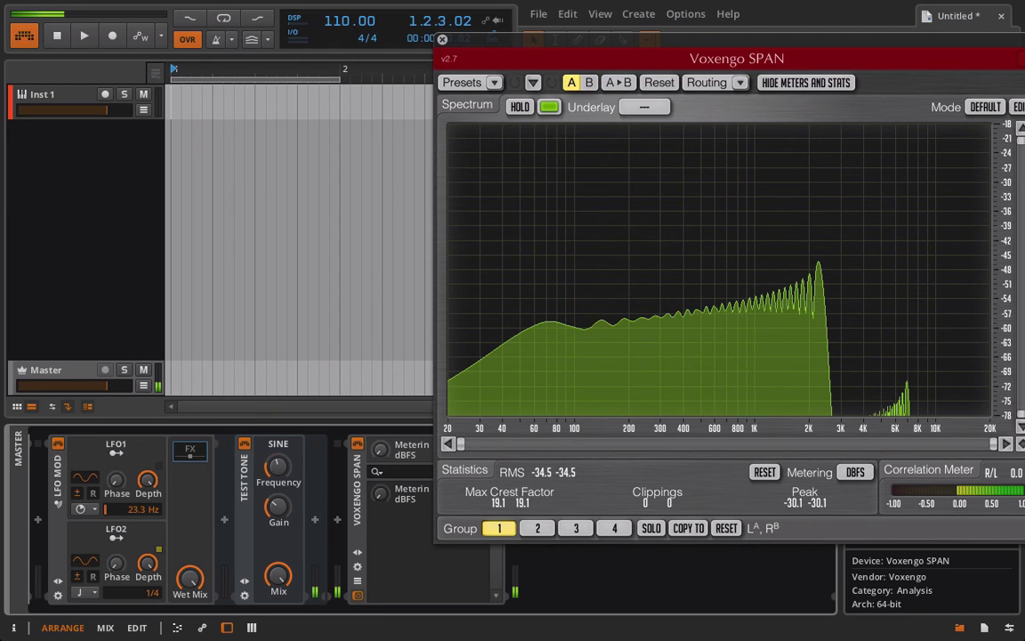
left_click_drag(133, 421, 133, 410)
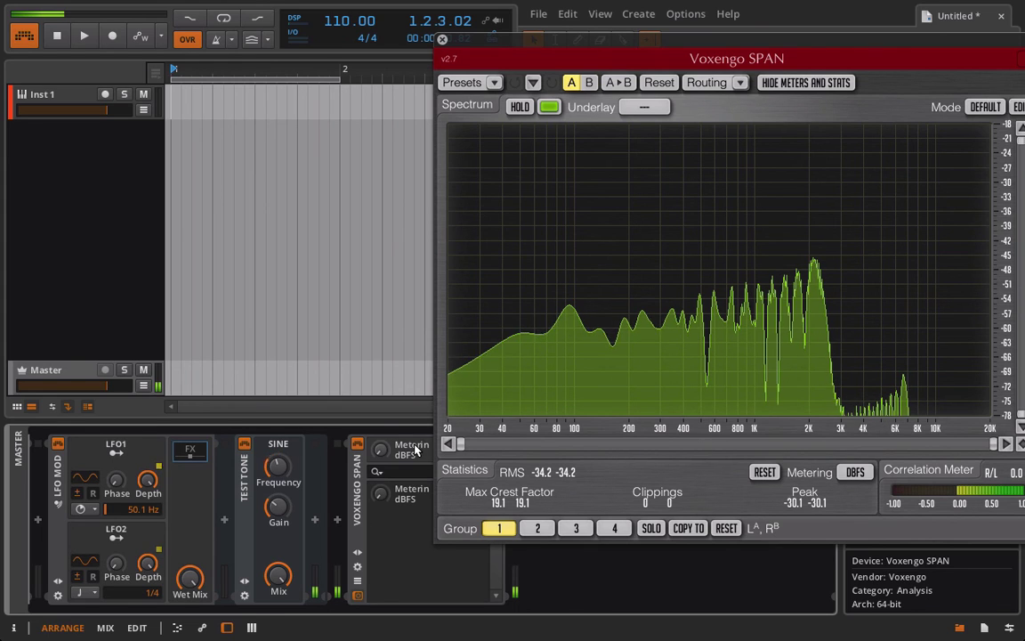
Sync LFO1 to the beat at 1/64 and raise the project tempo to 666 BPM.
left_click(151, 449)
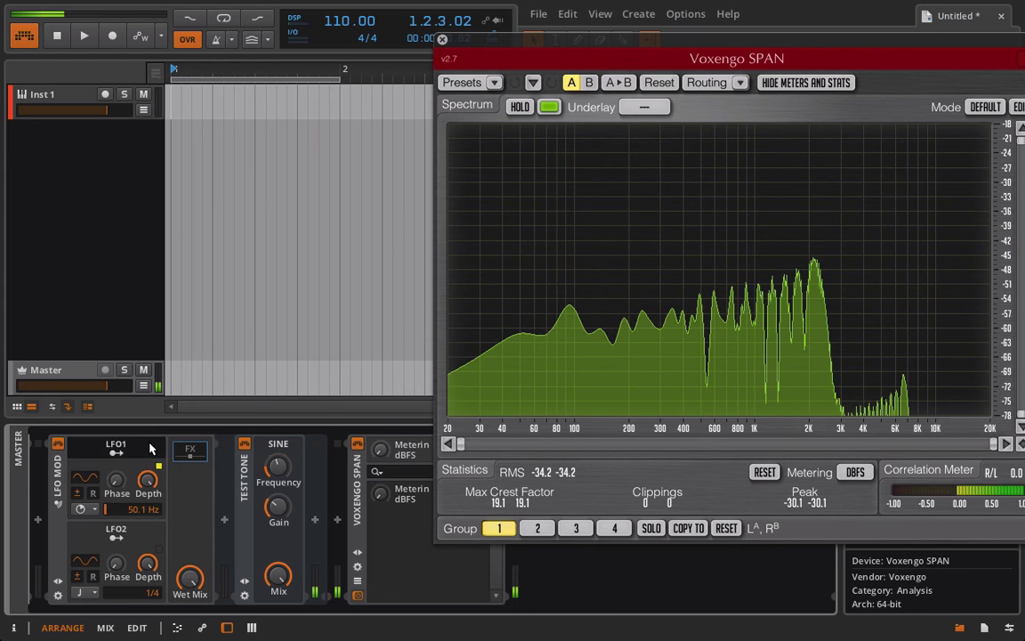
left_click(82, 509)
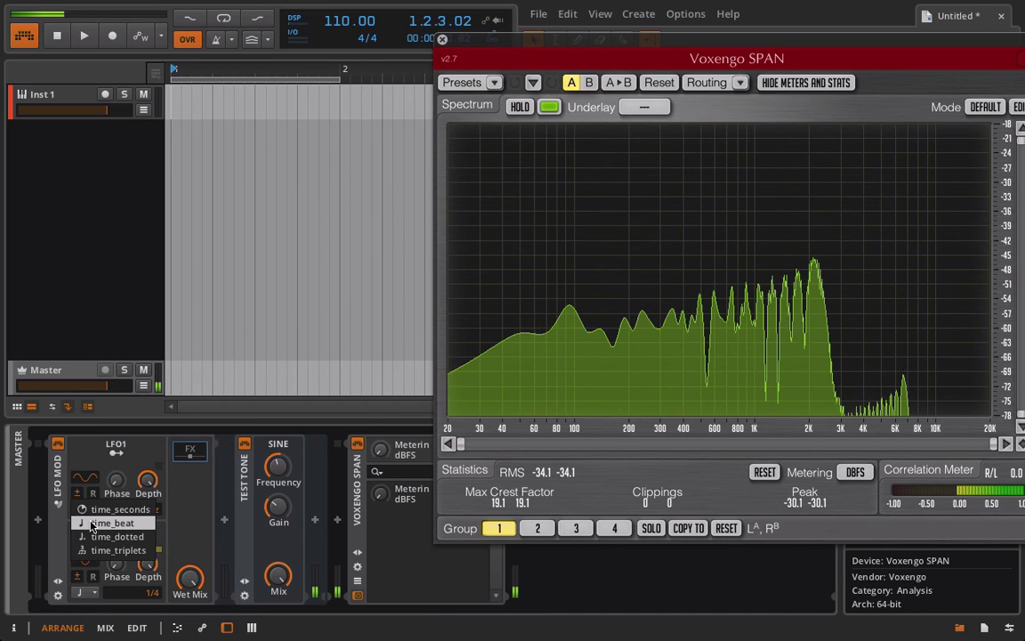
left_click(92, 524)
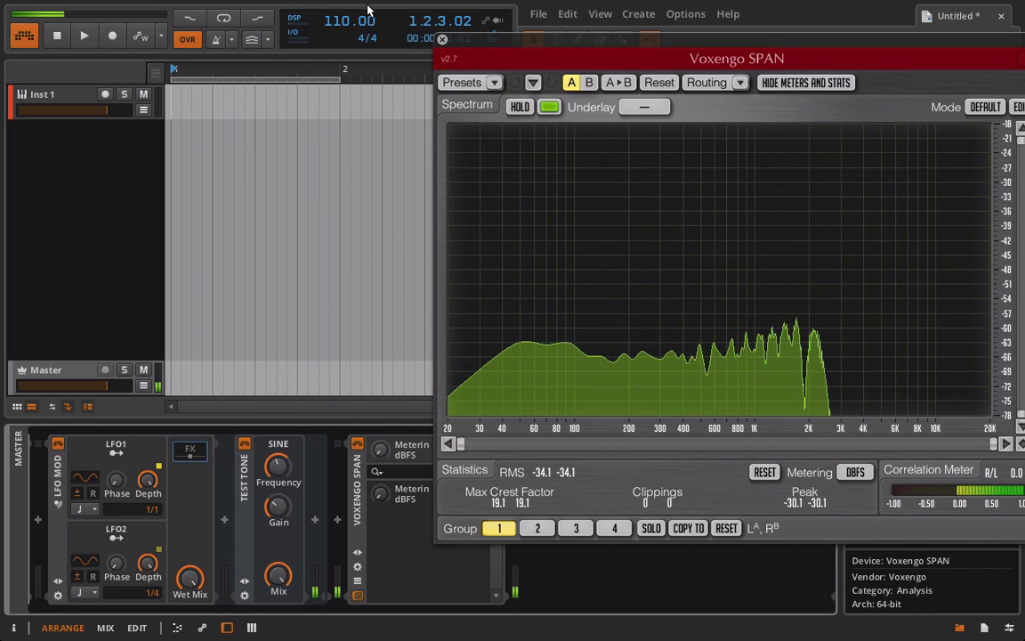
left_click_drag(147, 509, 150, 521)
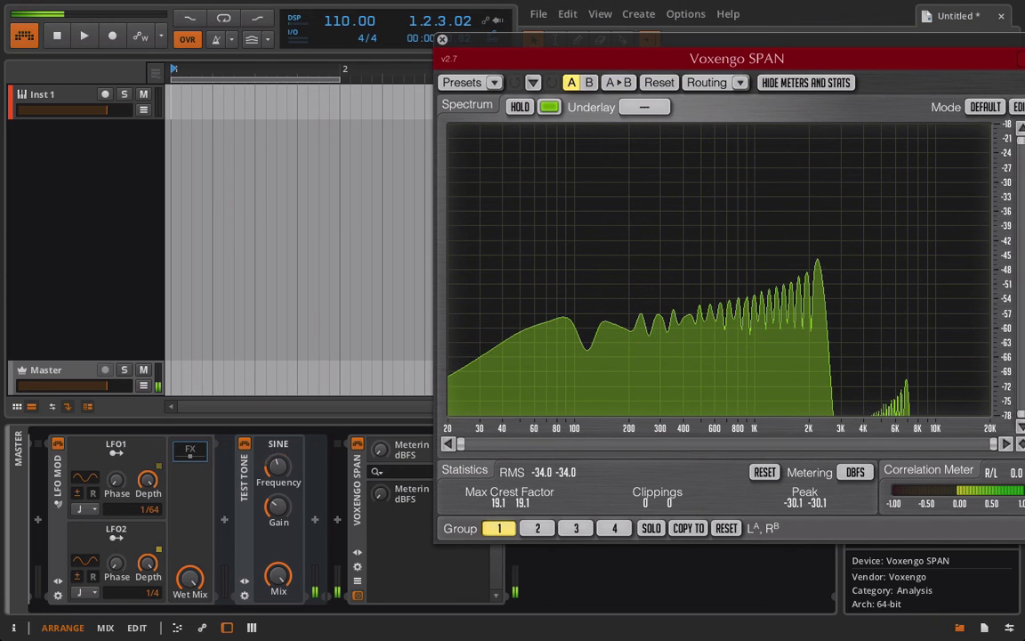
left_click_drag(349, 20, 349, 0)
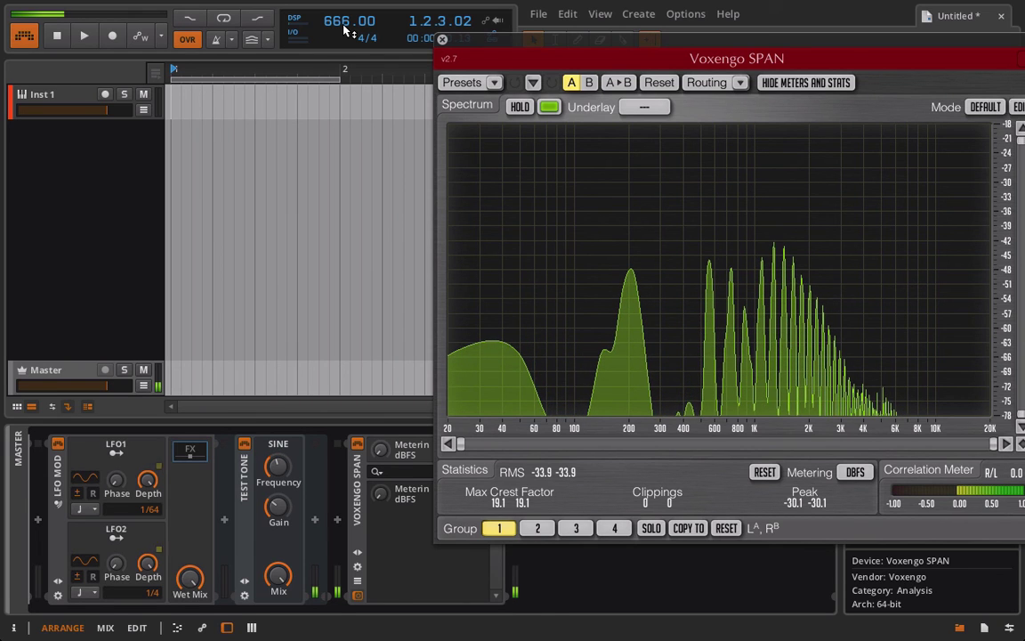
Close the SPAN window and switch off both the Test Tone and SPAN devices.
left_click(441, 42)
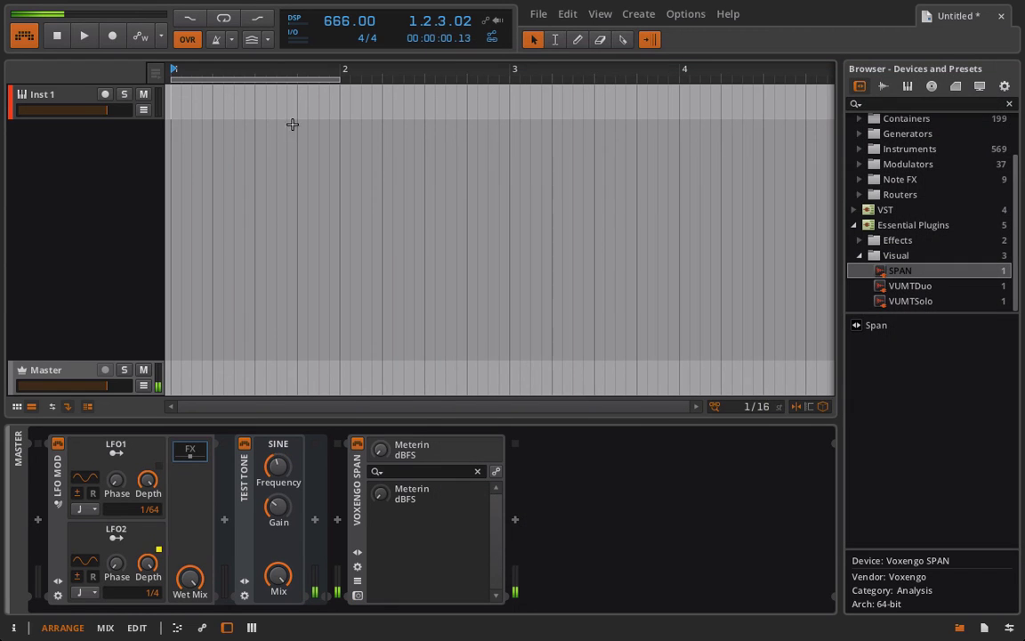
left_click(243, 444)
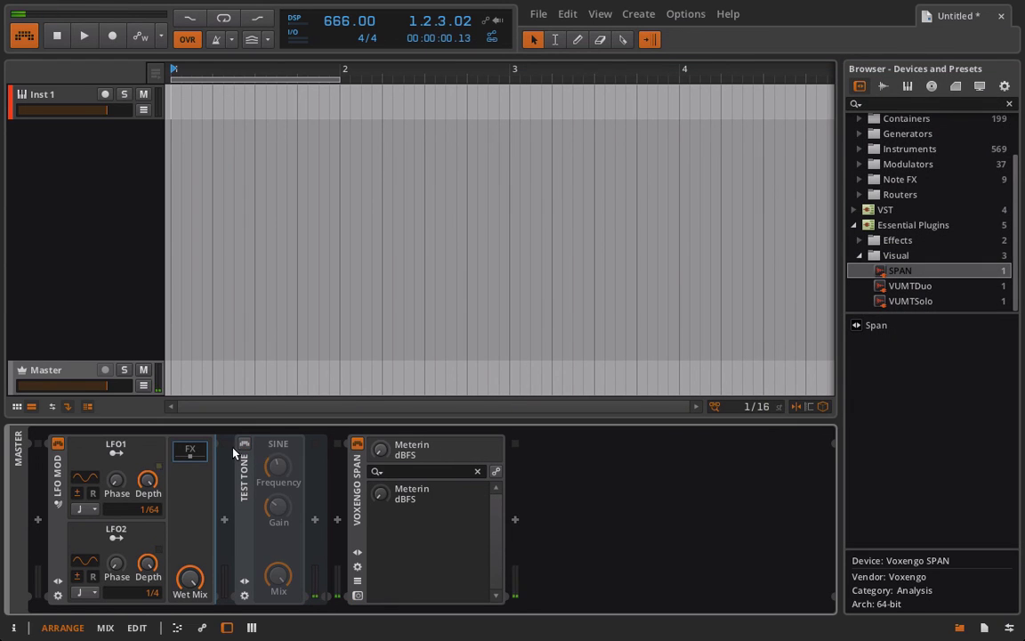
left_click(357, 444)
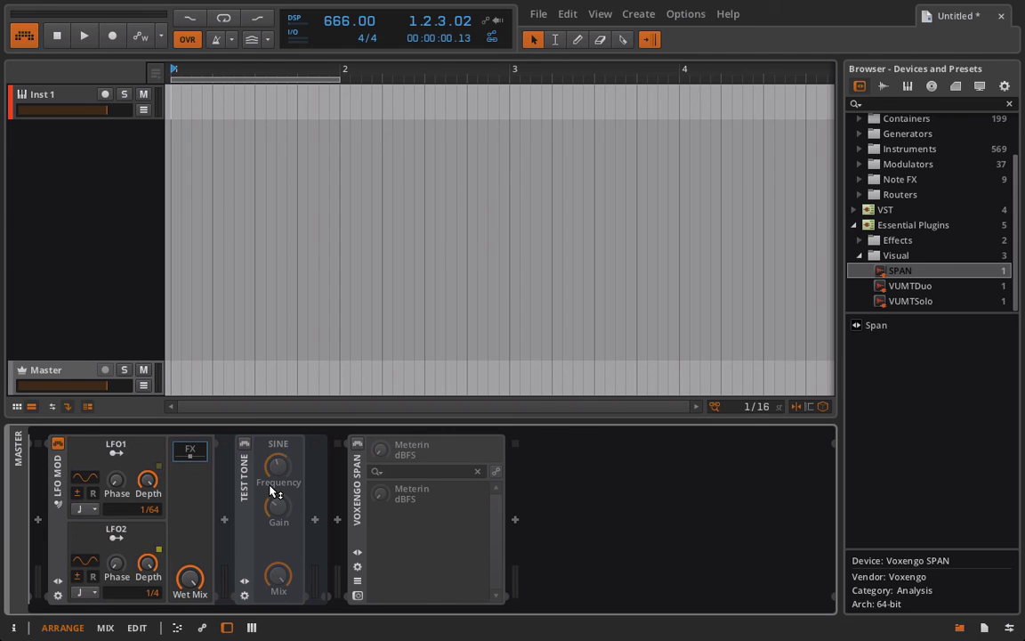
Delete the LFO MOD and Test Tone devices together, leaving only SPAN.
right_click(57, 444)
key("Escape")
left_click(59, 470)
key("shift+Right")
key("Delete")
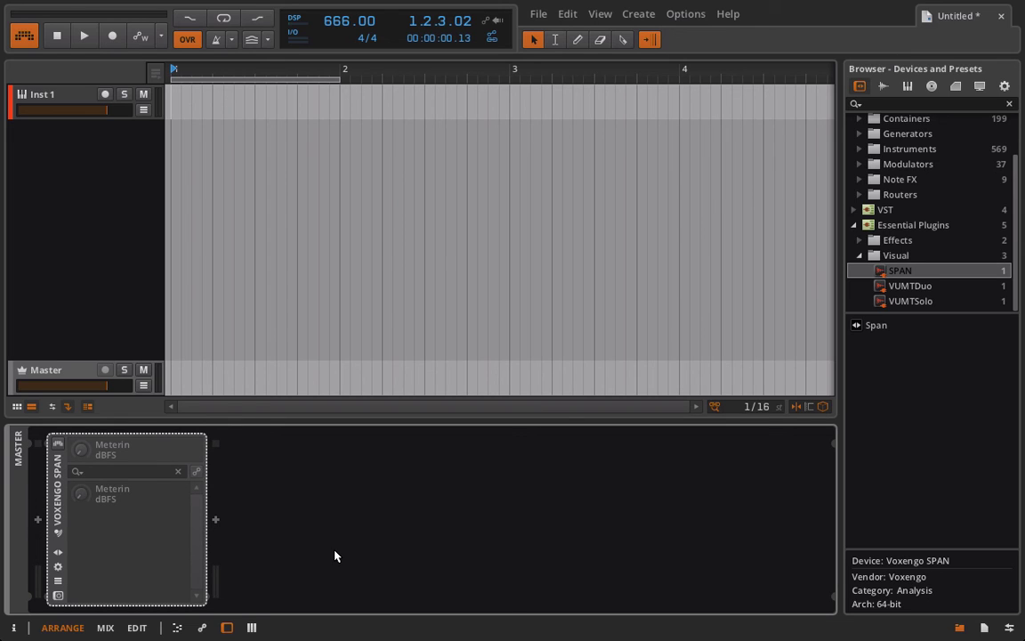
Set the project tempo back to 110 BPM from 666.
double_click(336, 22)
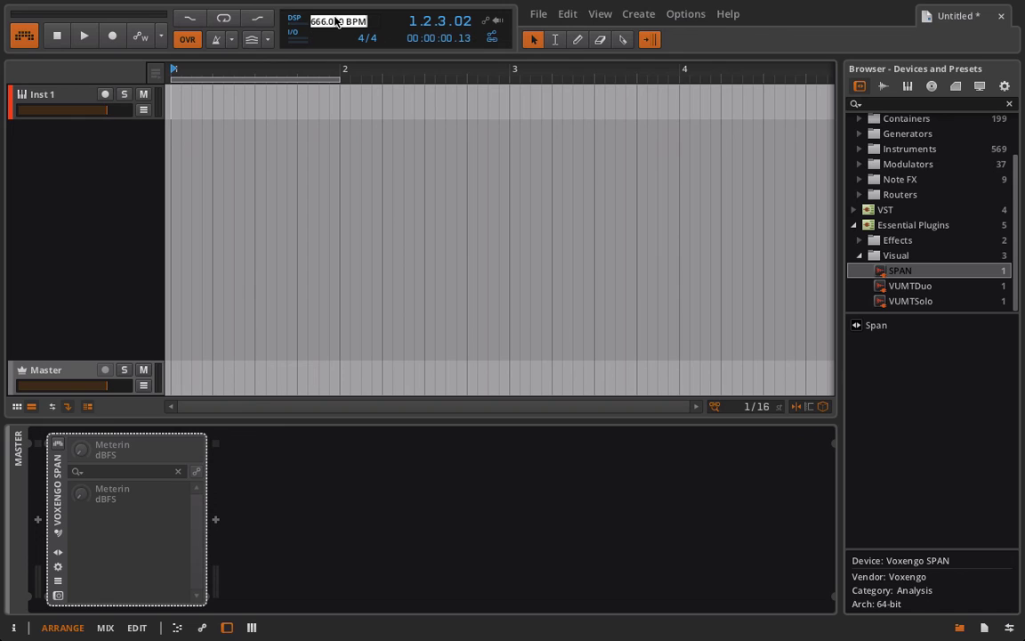
key("Return")
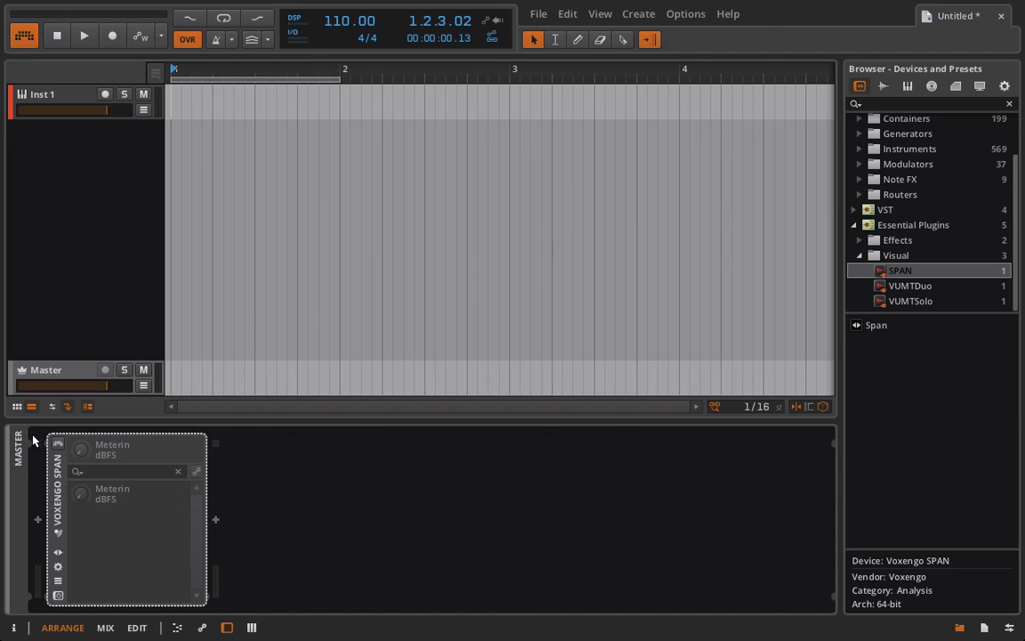
Load the E-Hat instrument onto the Inst 1 track.
left_click(48, 100)
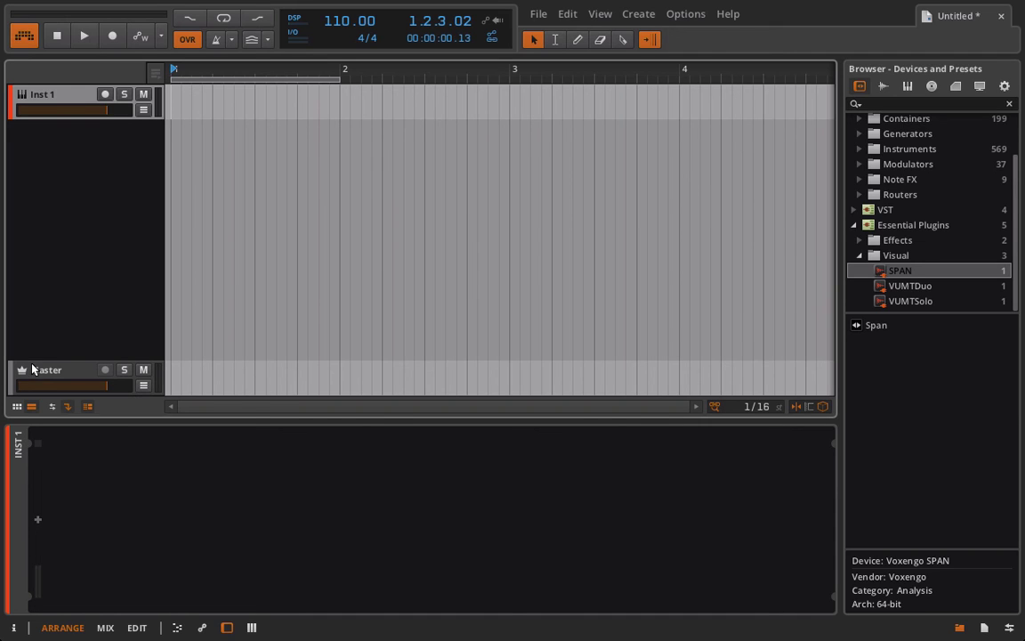
left_click(37, 522)
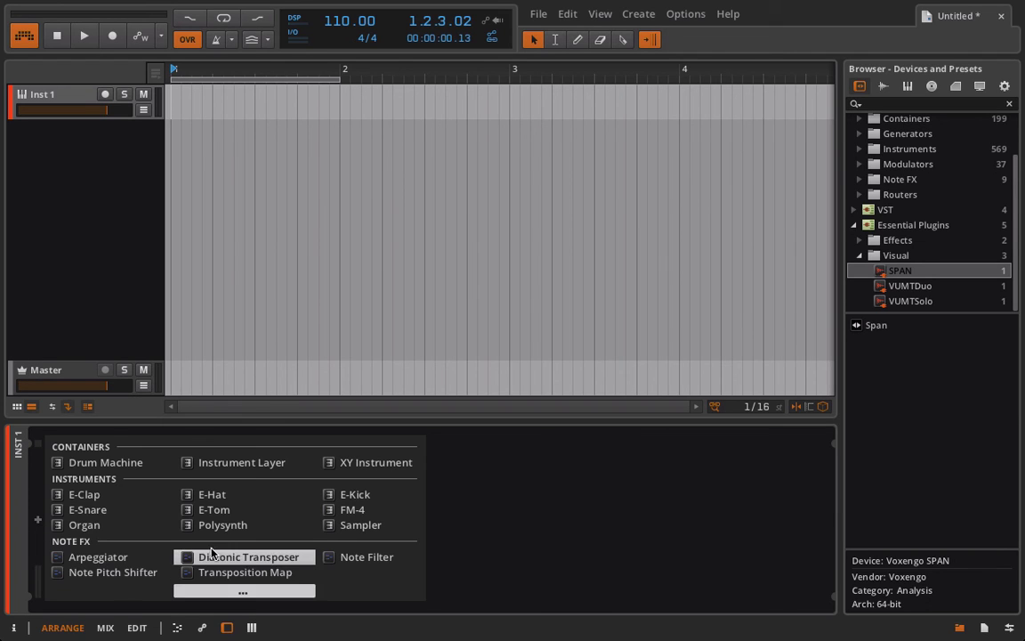
left_click(212, 494)
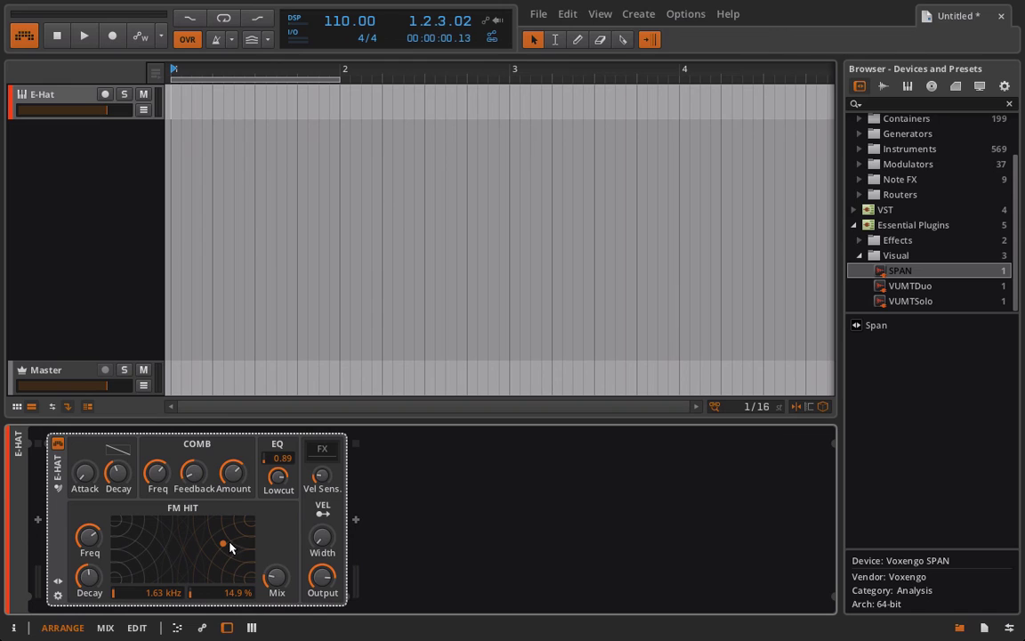
Shape the E-Hat FM Hit pad and frequency to about 1.01 kHz at 72.9 %.
left_click_drag(226, 546, 170, 419)
left_click_drag(89, 537, 88, 537)
left_click_drag(133, 592, 157, 603)
left_click_drag(98, 546, 98, 566)
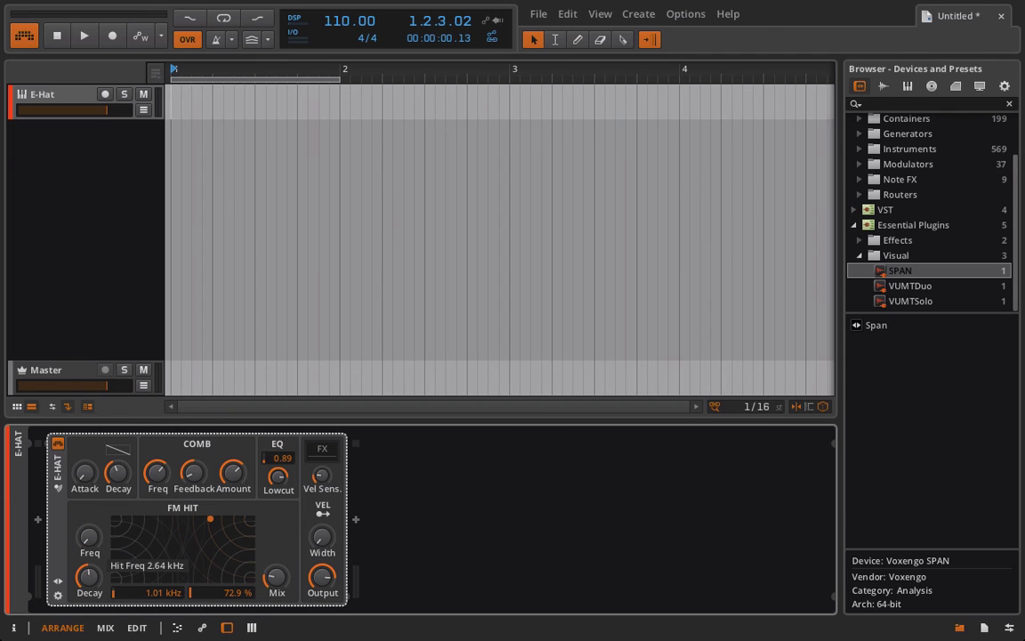
Enter 2.64 kHz as the E-Hat FM Hit frequency.
double_click(142, 593)
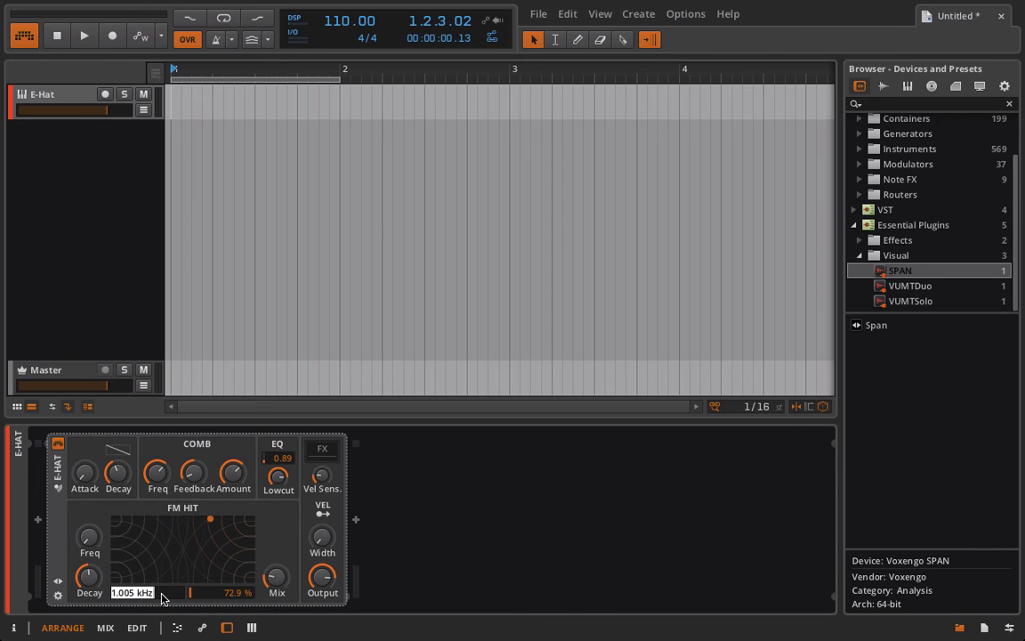
type("264")
key("Return")
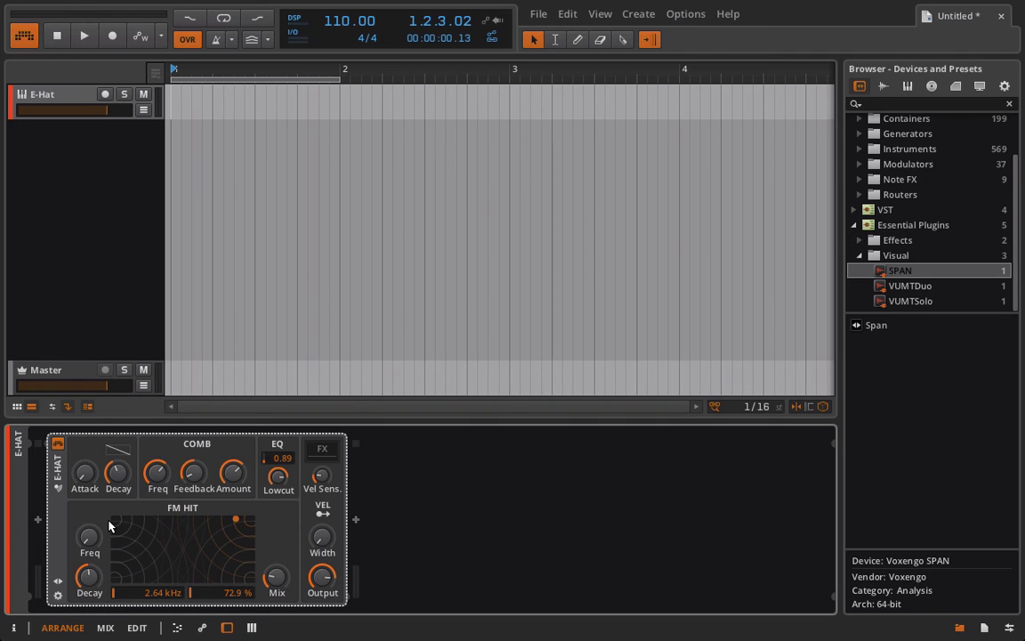
Arm the E-Hat track for recording and audition the hi-hat with Alt+2 and Alt+1.
left_click(104, 95)
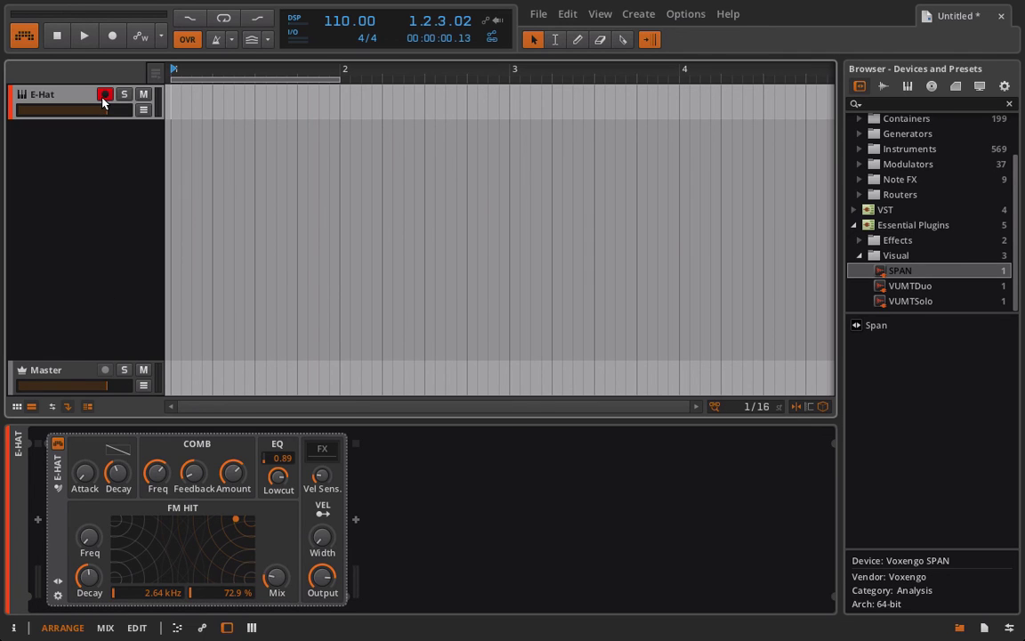
key("alt+2")
key("alt+1")
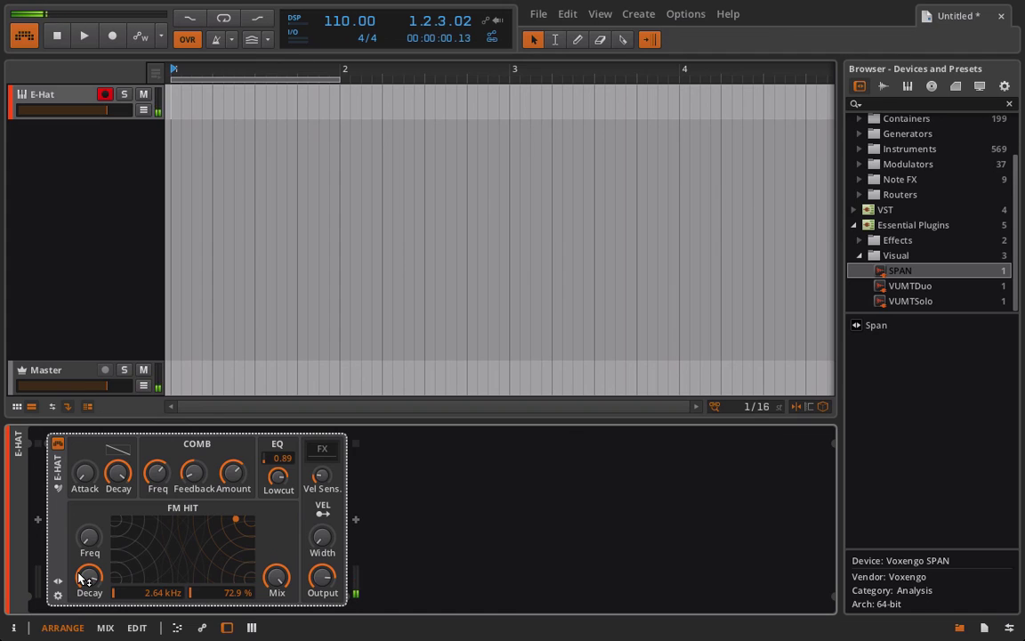
mouse_move(235, 519)
left_mouse_down()
mouse_move(236, 579)
mouse_move(236, 519)
left_mouse_up()
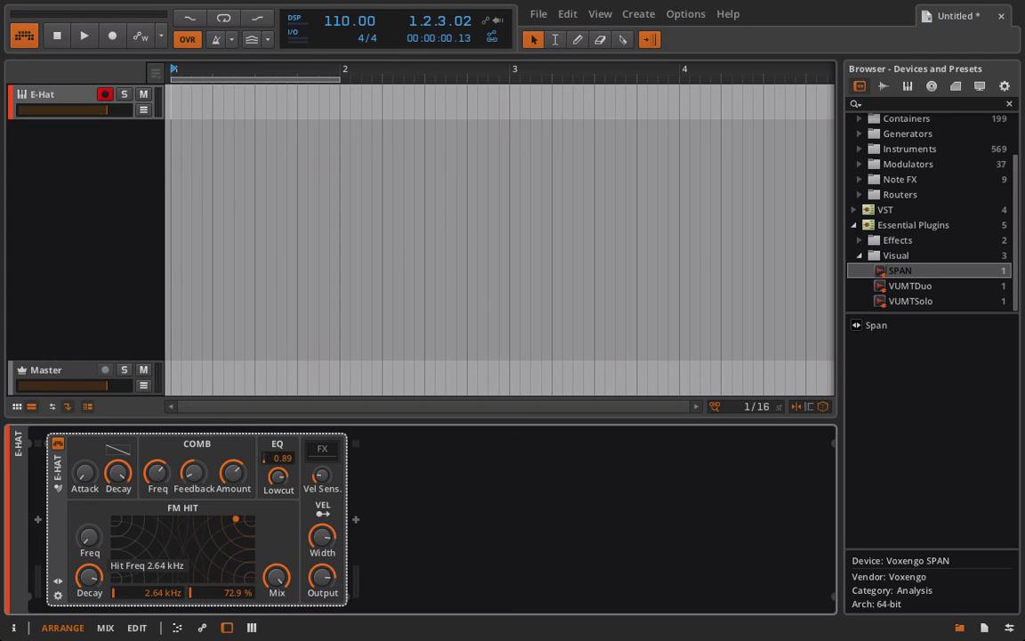
Type 1.32 into the FM Hit frequency field so it reads 1.32 kHz.
double_click(152, 593)
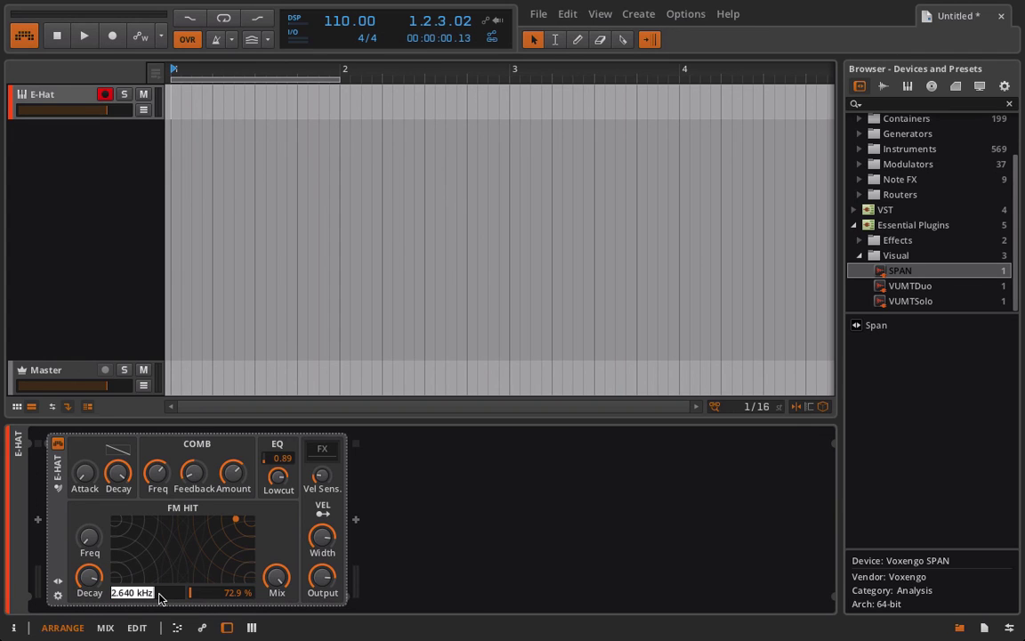
type("1.32")
key("Return")
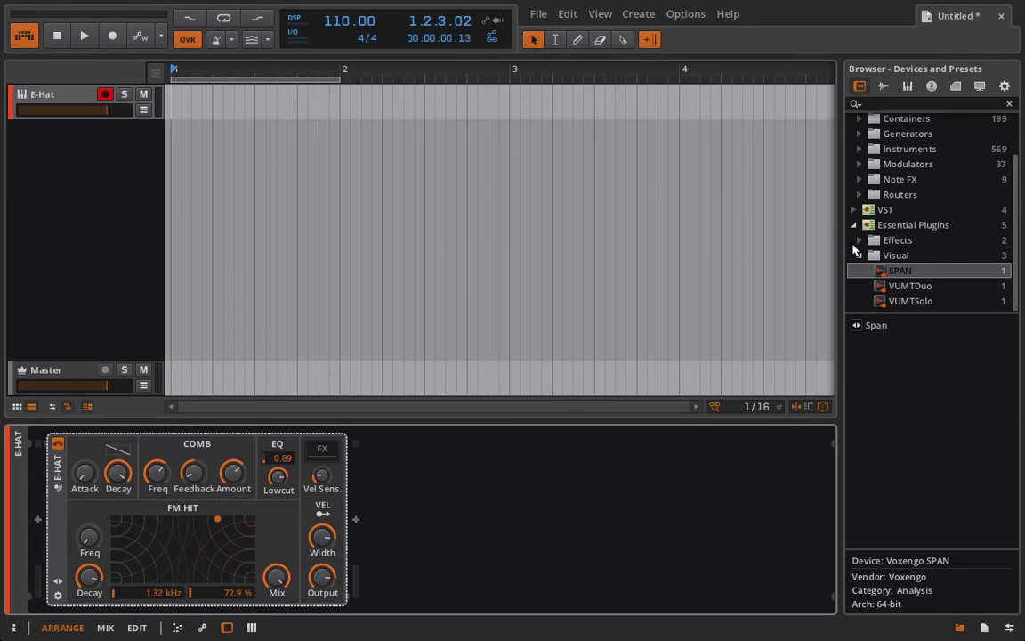
Insert Voxengo SPAN after E-Hat and move its spectrum window aside.
left_click_drag(903, 271, 586, 536)
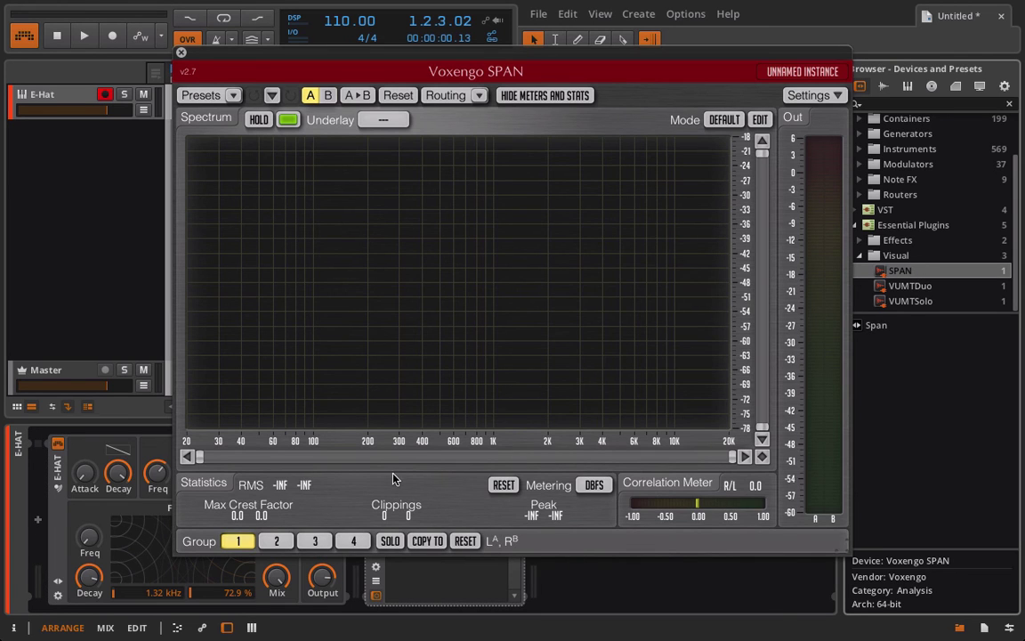
left_click_drag(380, 447, 380, 401)
left_click_drag(474, 455, 461, 455)
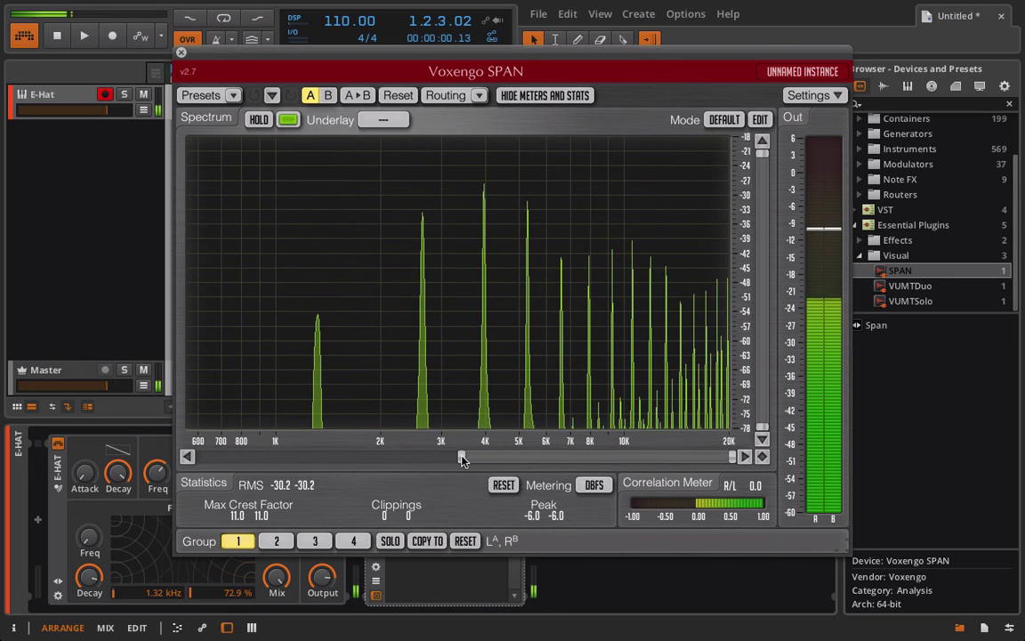
left_click_drag(412, 67, 692, 67)
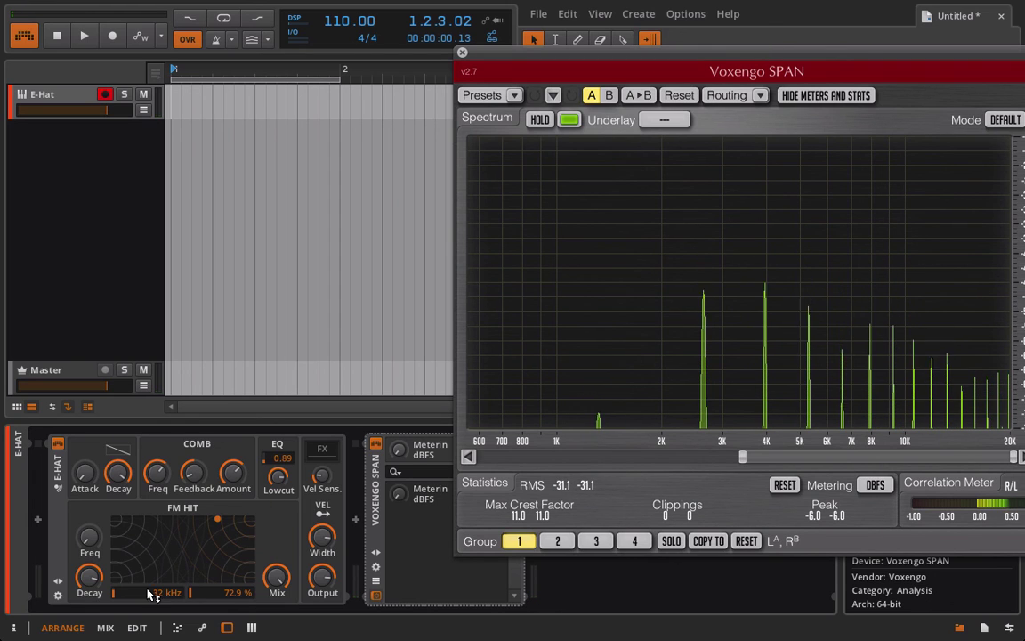
Return the FM Hit frequency to 2.64 kHz and reposition the SPAN window.
left_click_drag(90, 537, 90, 532)
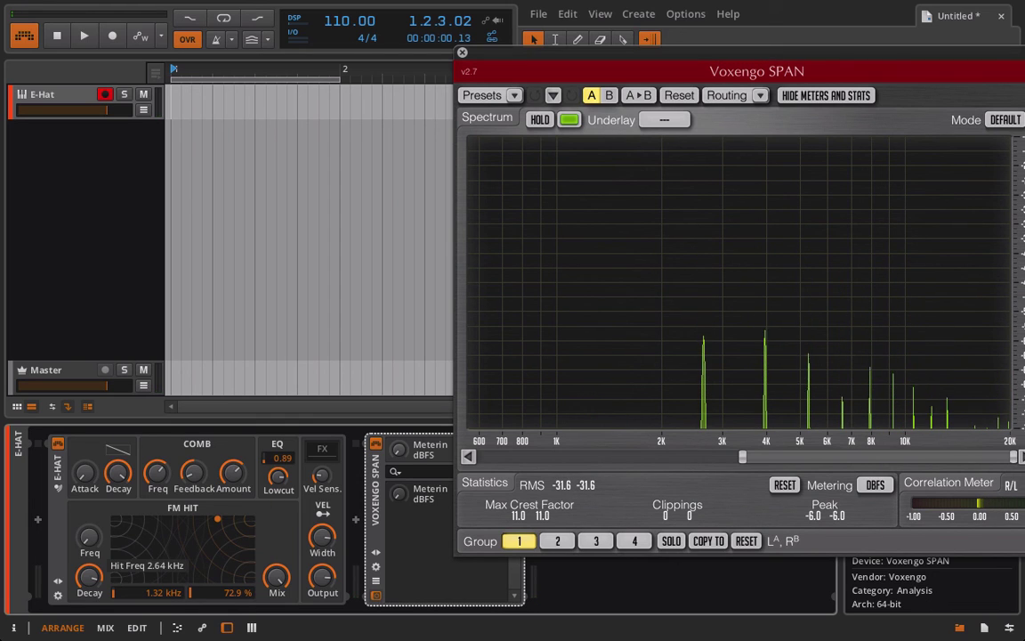
double_click(161, 592)
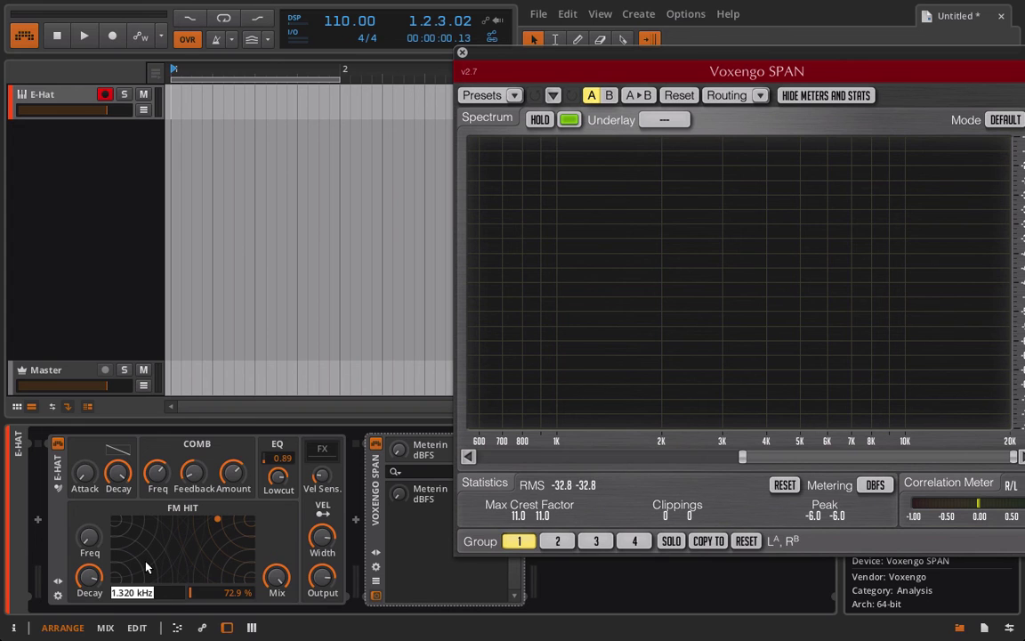
type("2.64")
key("Return")
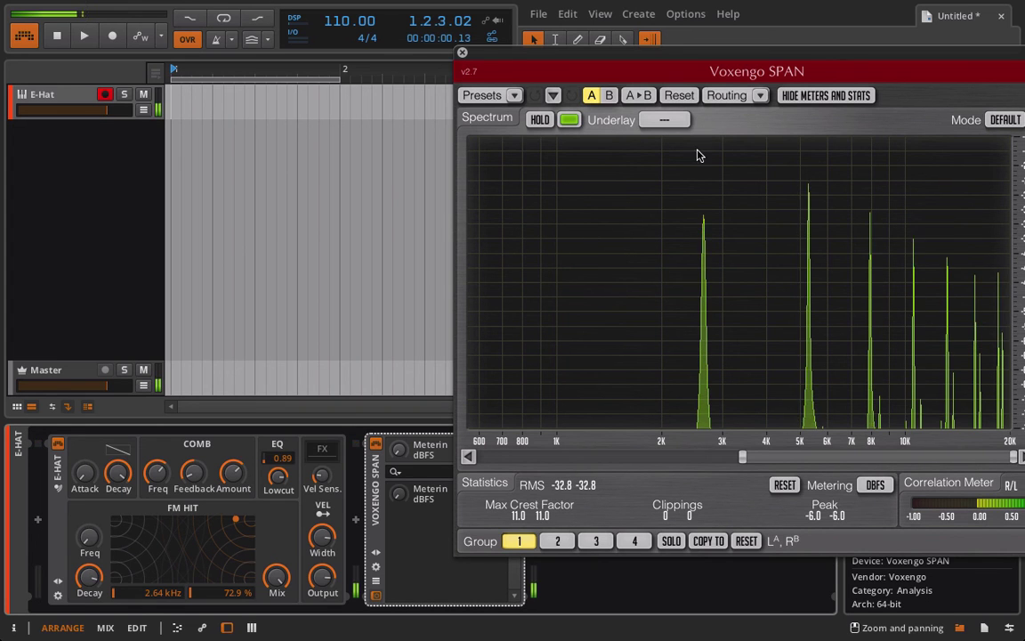
left_click_drag(700, 56, 494, 42)
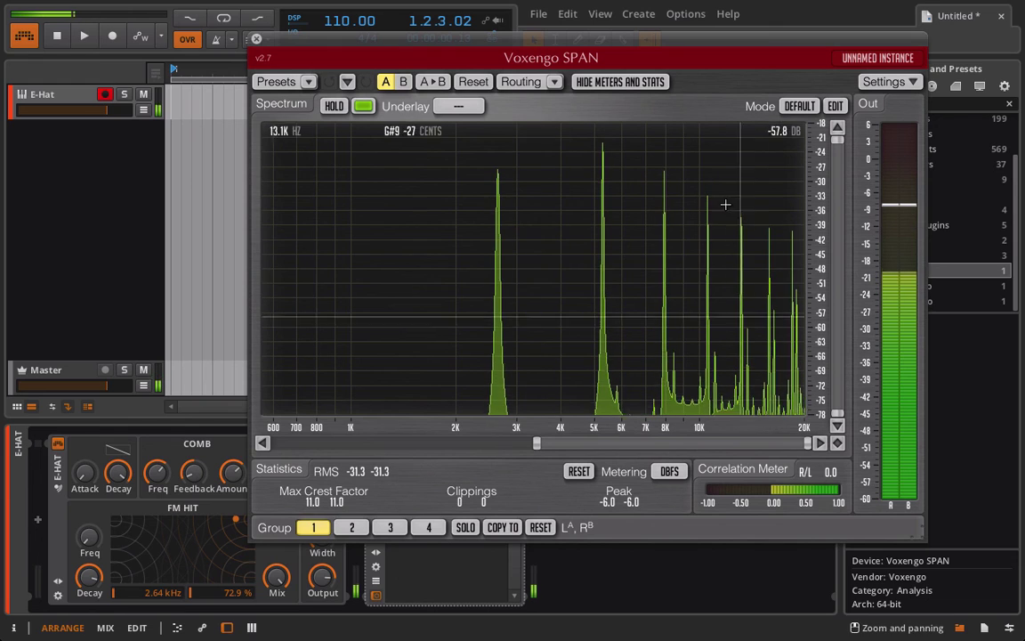
left_click_drag(633, 41, 849, 62)
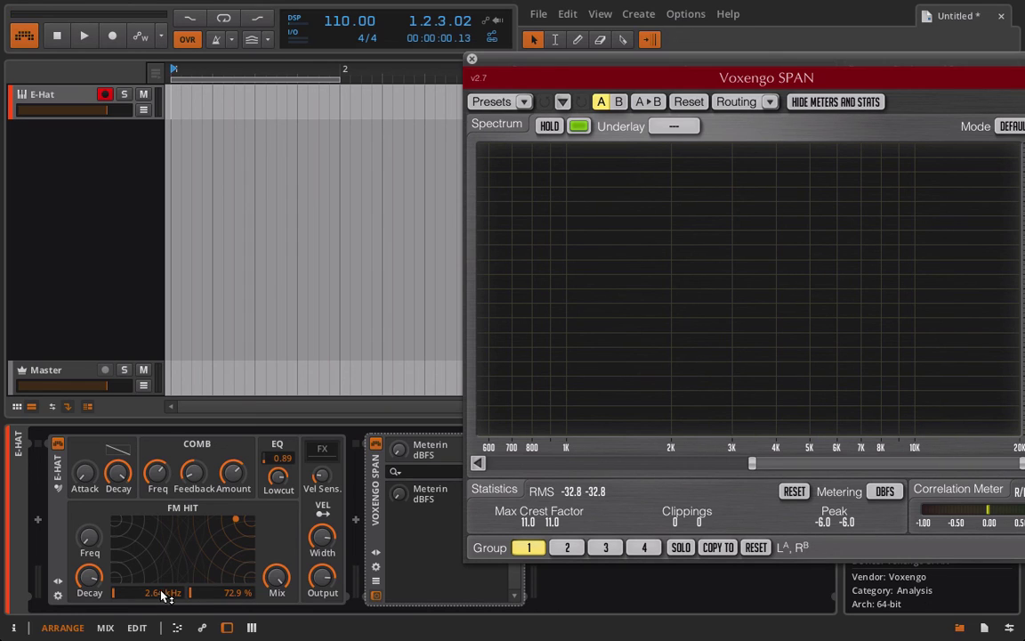
Sweep the FM Hit frequency up from 2.65 kHz to 4.58 kHz while watching SPAN's peaks.
left_click_drag(178, 594, 180, 591)
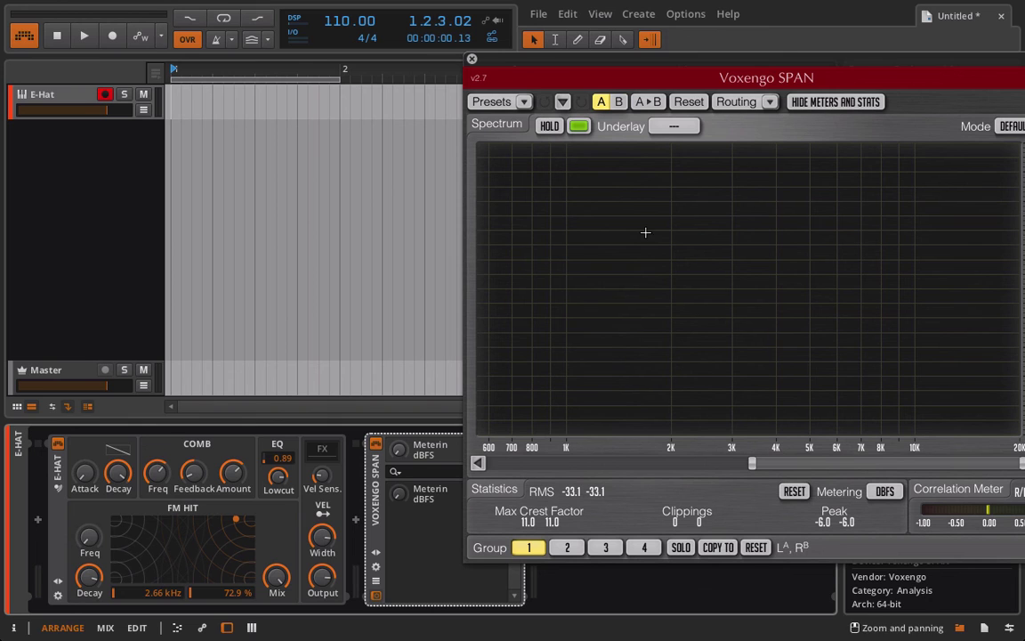
left_click_drag(649, 65, 495, 61)
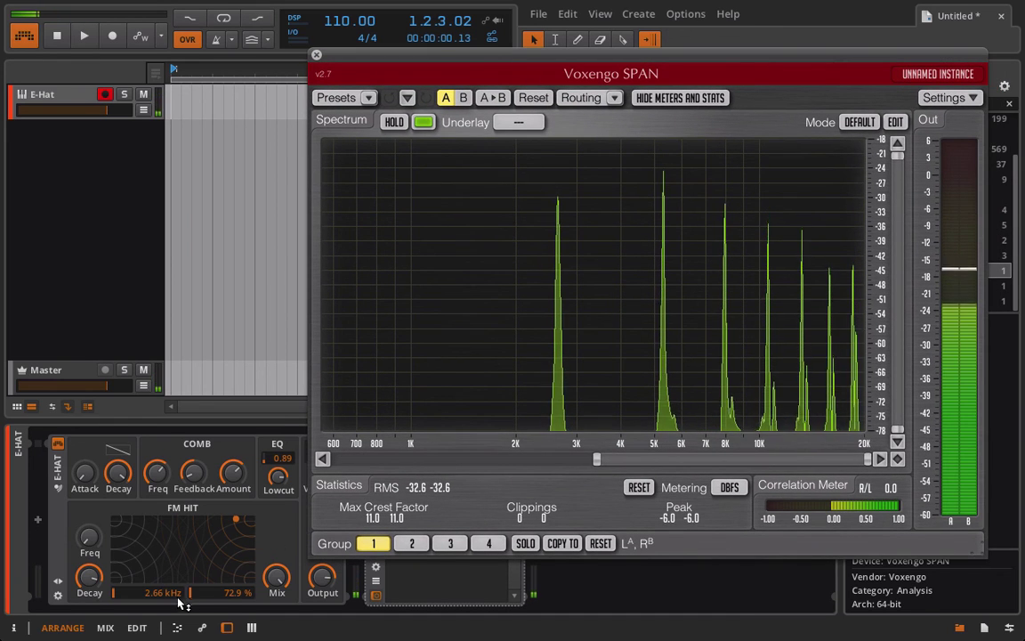
left_click_drag(180, 590, 181, 553)
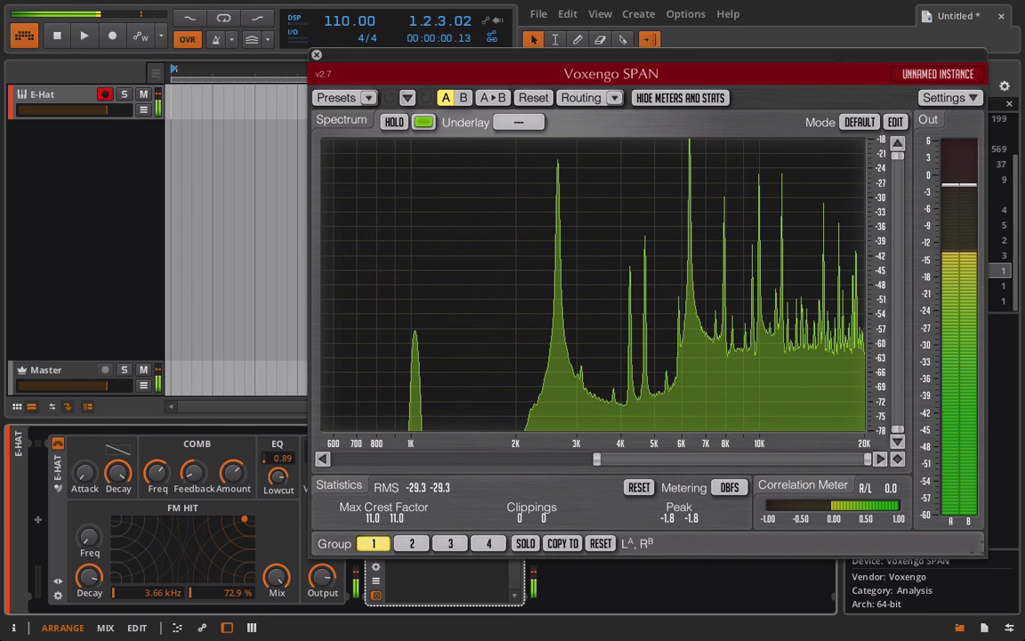
left_click_drag(180, 606, 411, 557)
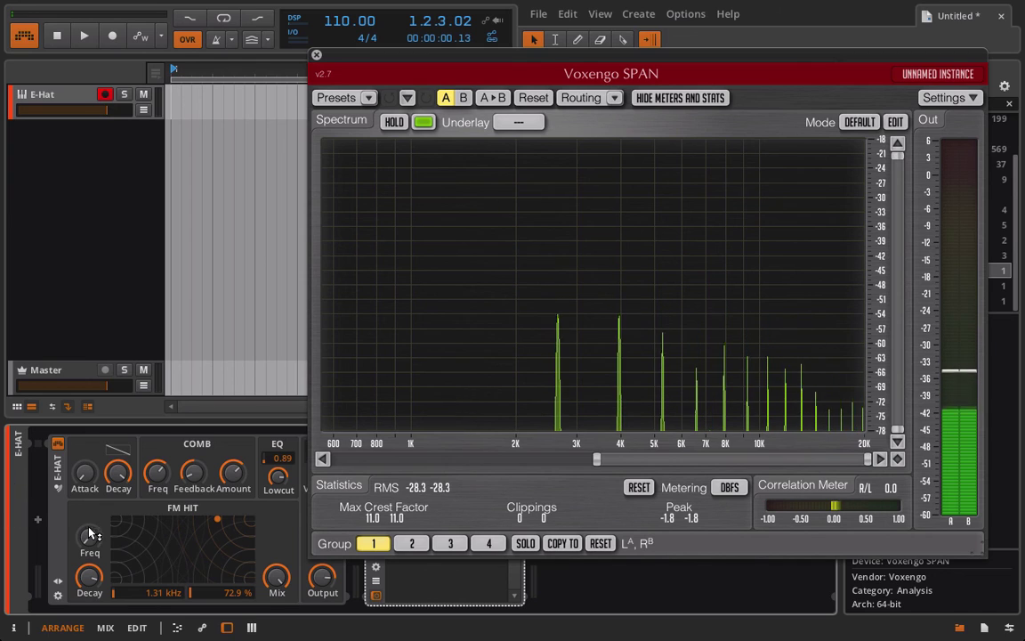
Lower the E-Hat FM Hit amount to 16.1 %, keeping the frequency at 1.31 kHz.
mouse_move(89, 535)
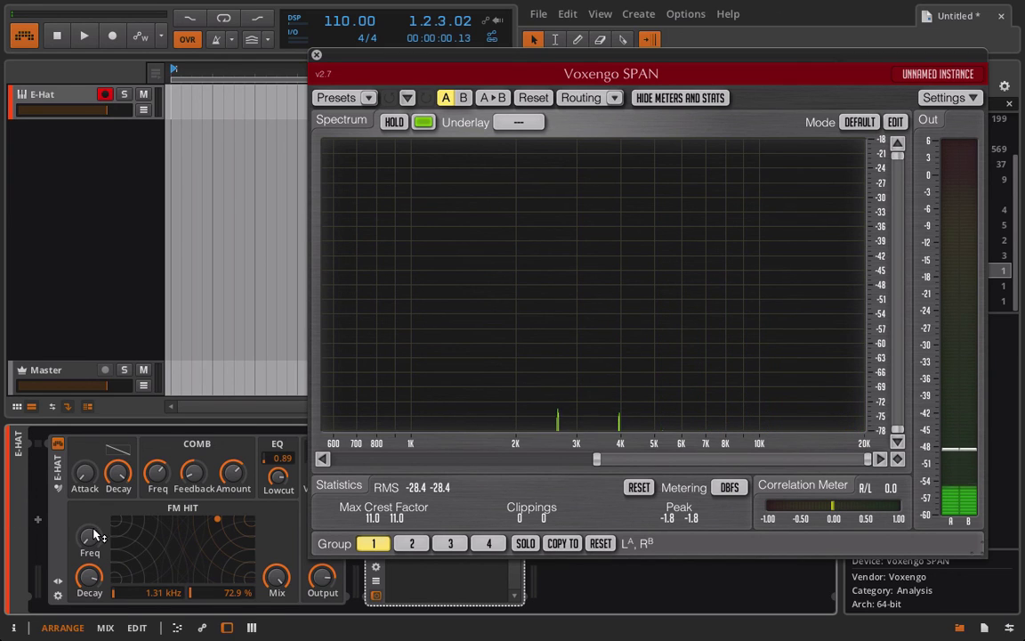
mouse_move(238, 595)
left_mouse_down()
mouse_move(239, 632)
mouse_move(239, 594)
left_mouse_up()
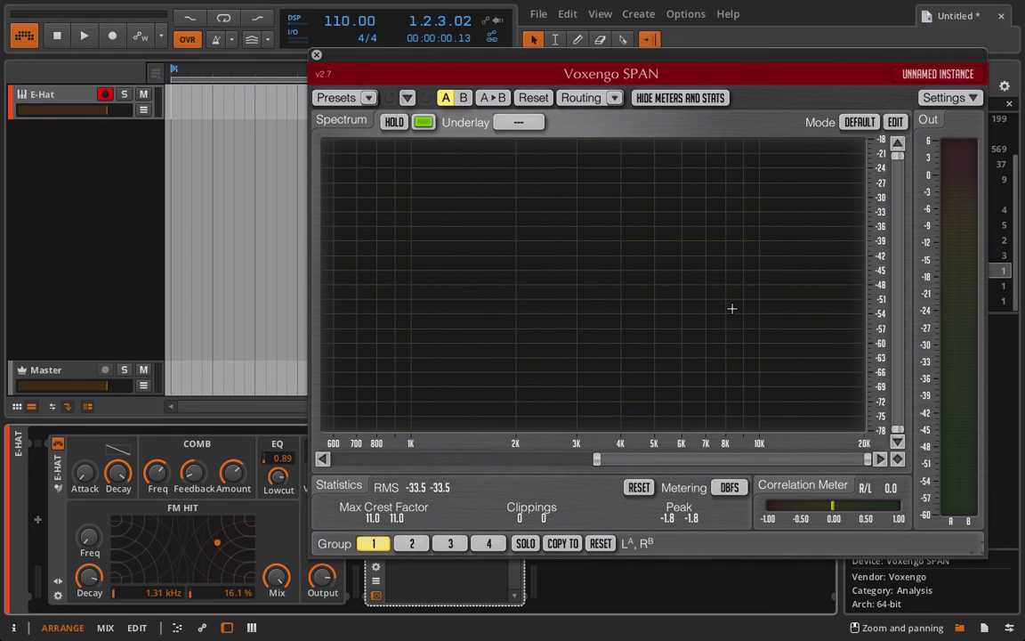
Close the Voxengo SPAN plugin window.
left_click(316, 55)
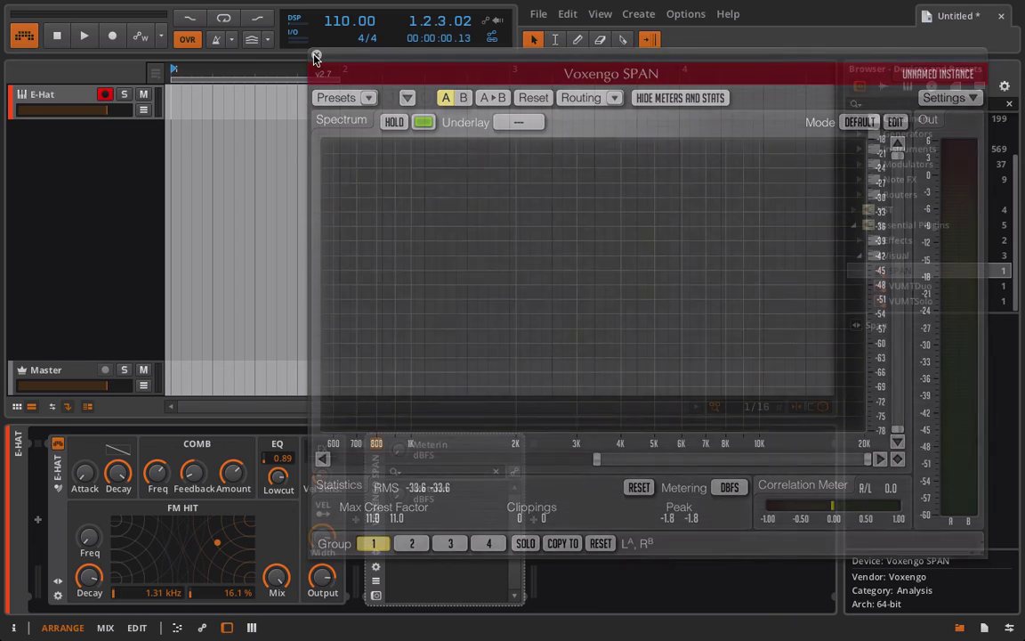